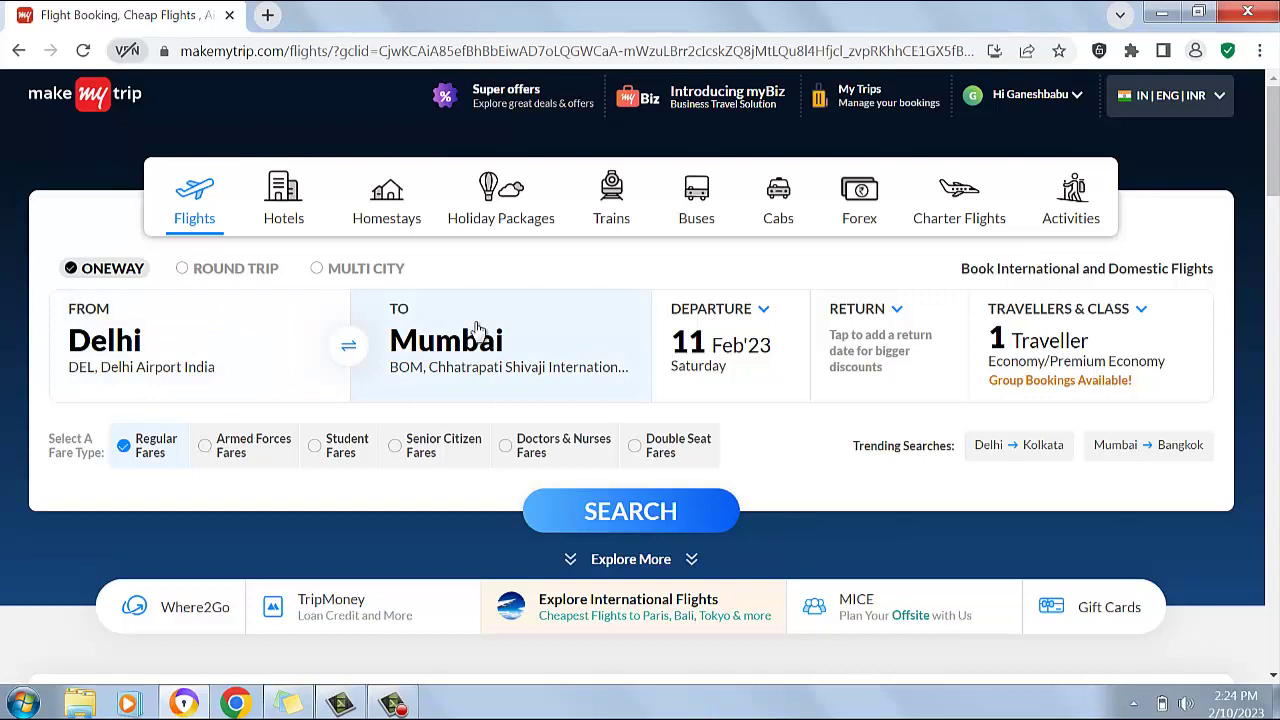
- Check the selectable departure cities and the fares in the departure date calendar, keeping the current selections
{"action": "left_click", "coordinate": [134, 363]}
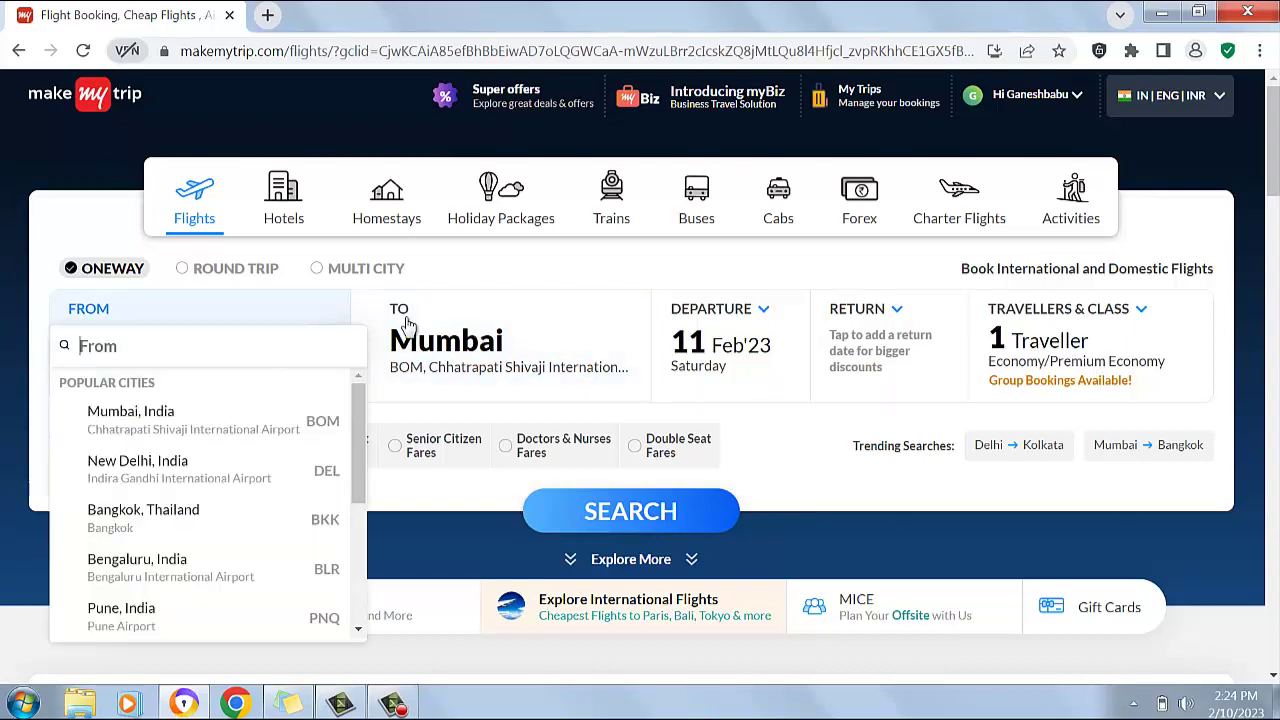
{"action": "left_click", "coordinate": [557, 264]}
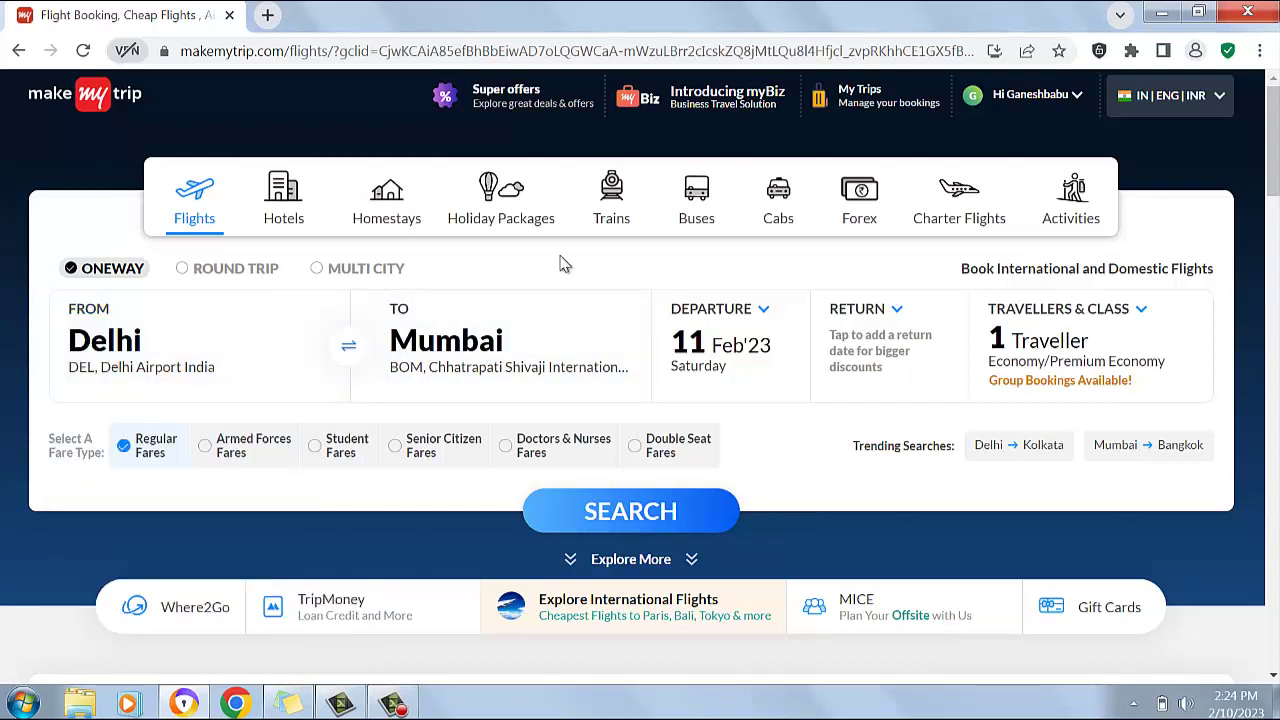
{"action": "left_click", "coordinate": [762, 325]}
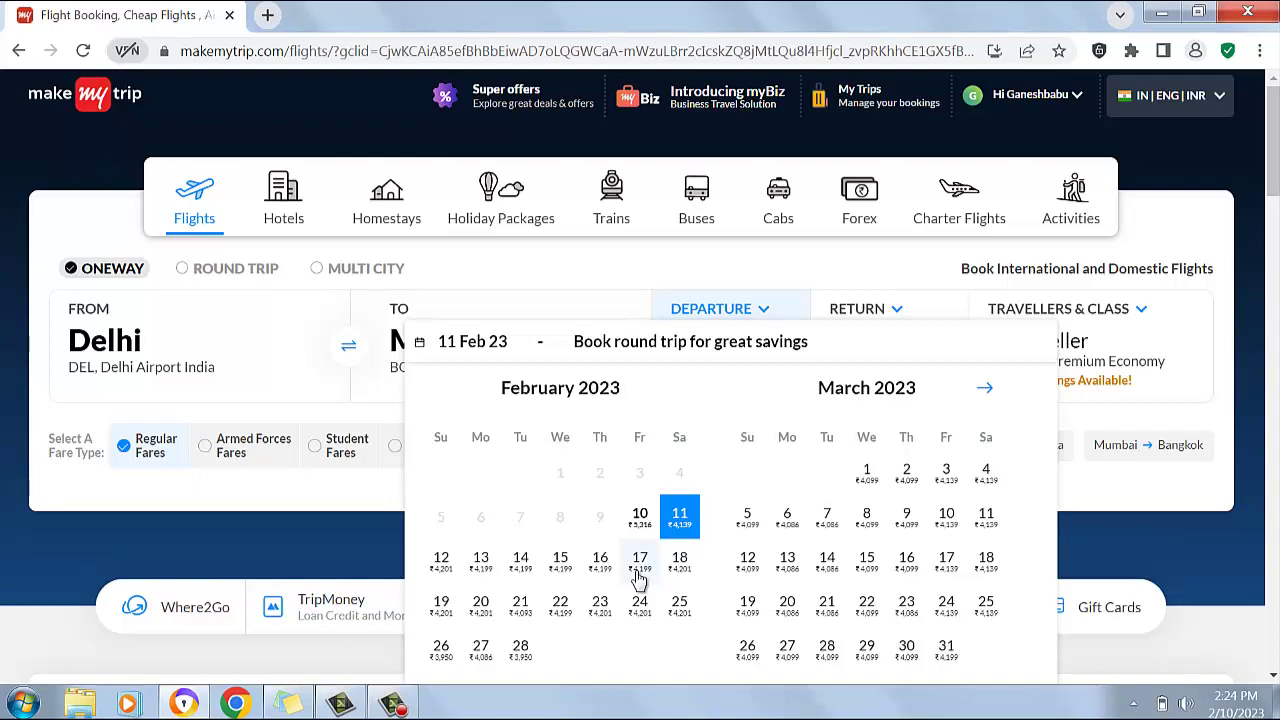
{"action": "left_click", "coordinate": [826, 129]}
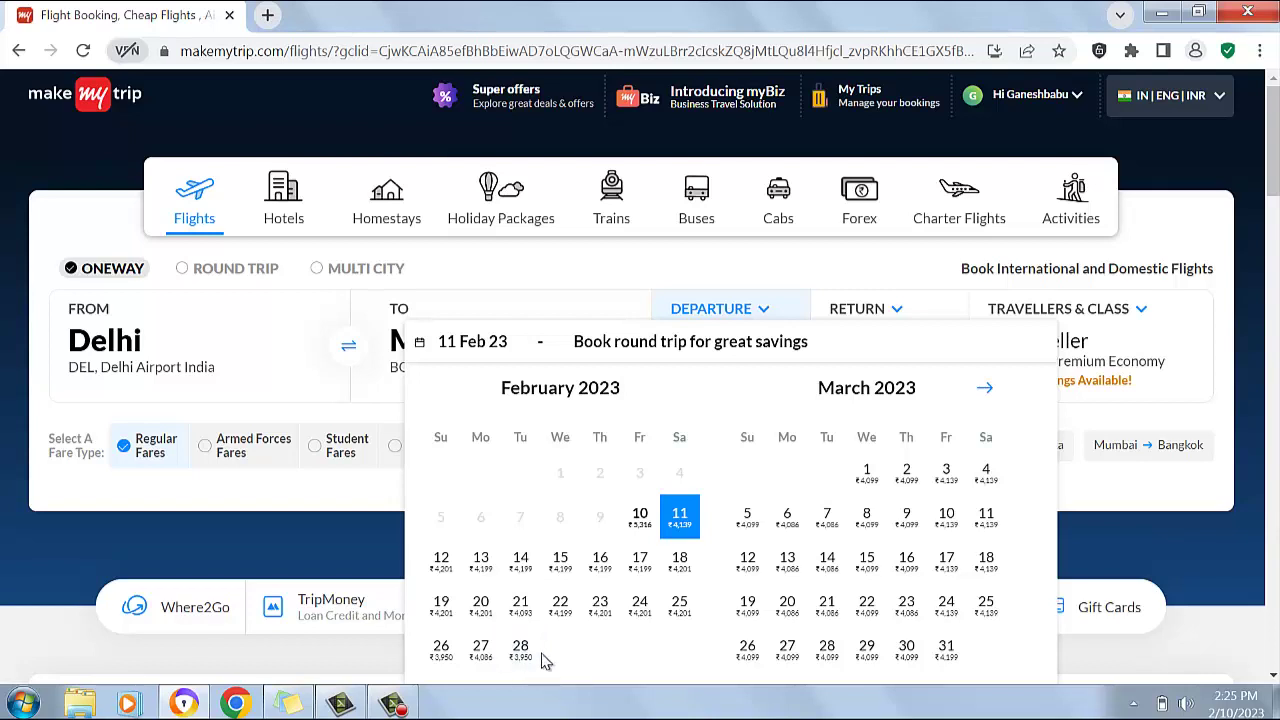
{"action": "left_click", "coordinate": [845, 265]}
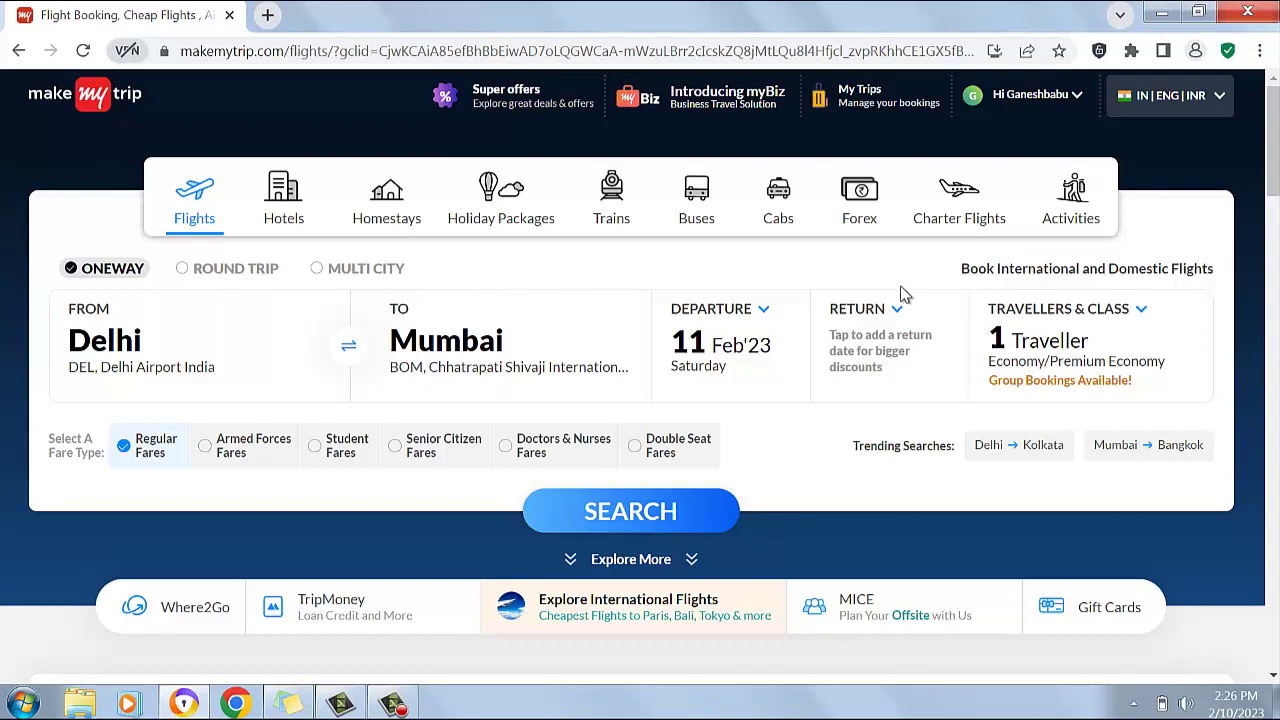
- Apply one adult with the Economy/Premium Economy travel class to the flight search
{"action": "left_click", "coordinate": [1127, 318]}
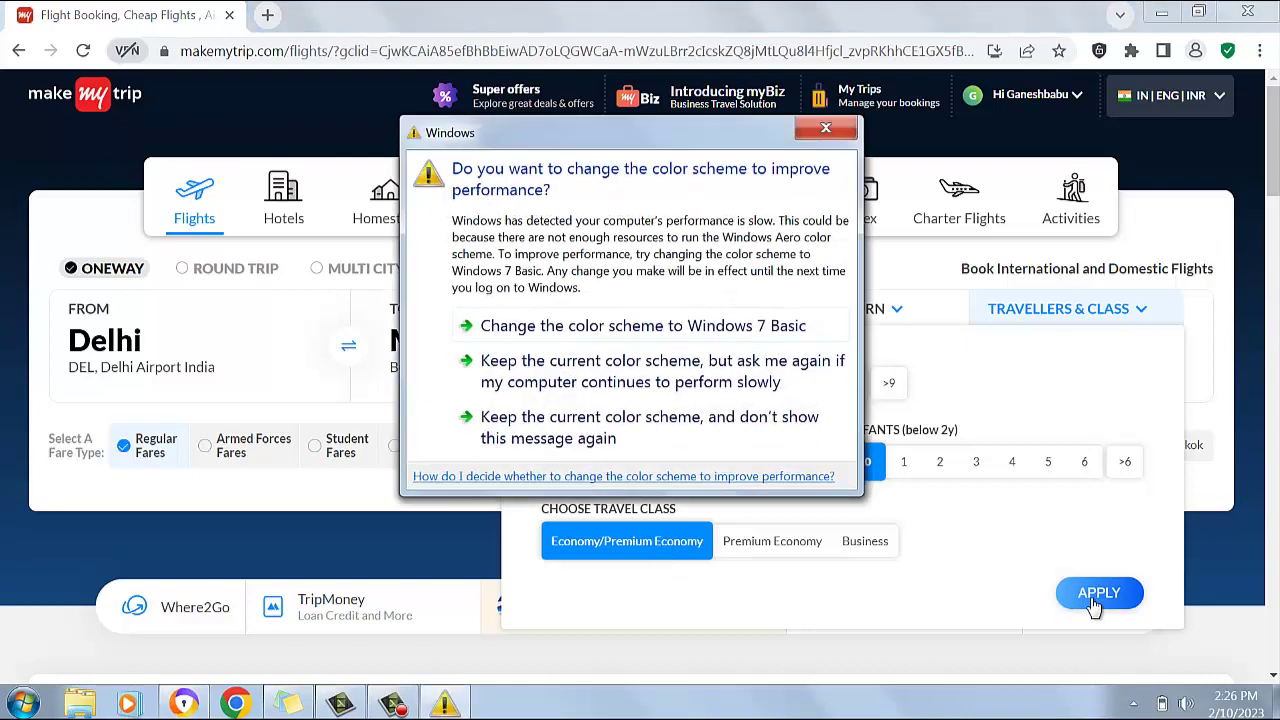
{"action": "left_click", "coordinate": [826, 128]}
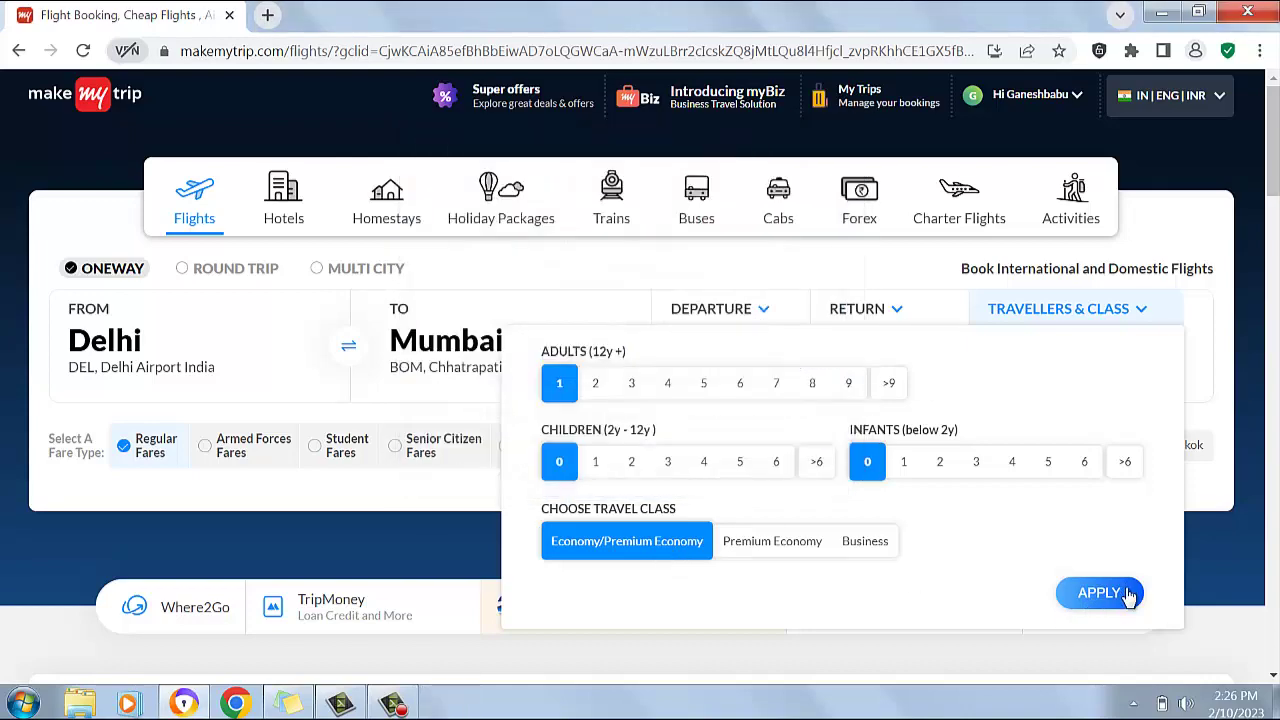
{"action": "left_click", "coordinate": [1100, 593]}
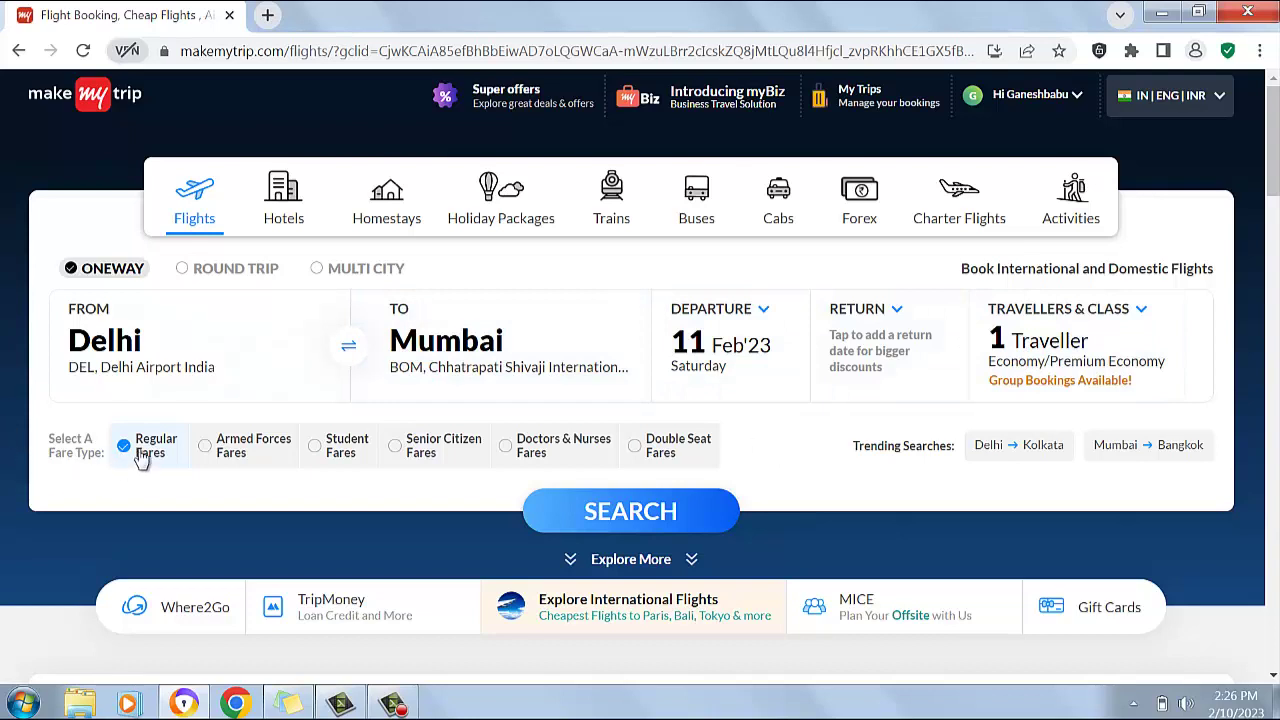
- Search one-way flights from Delhi to Mumbai on 11 Feb'23 with Regular Fares and dismiss the price-lock notice
{"action": "mouse_move", "coordinate": [340, 453]}
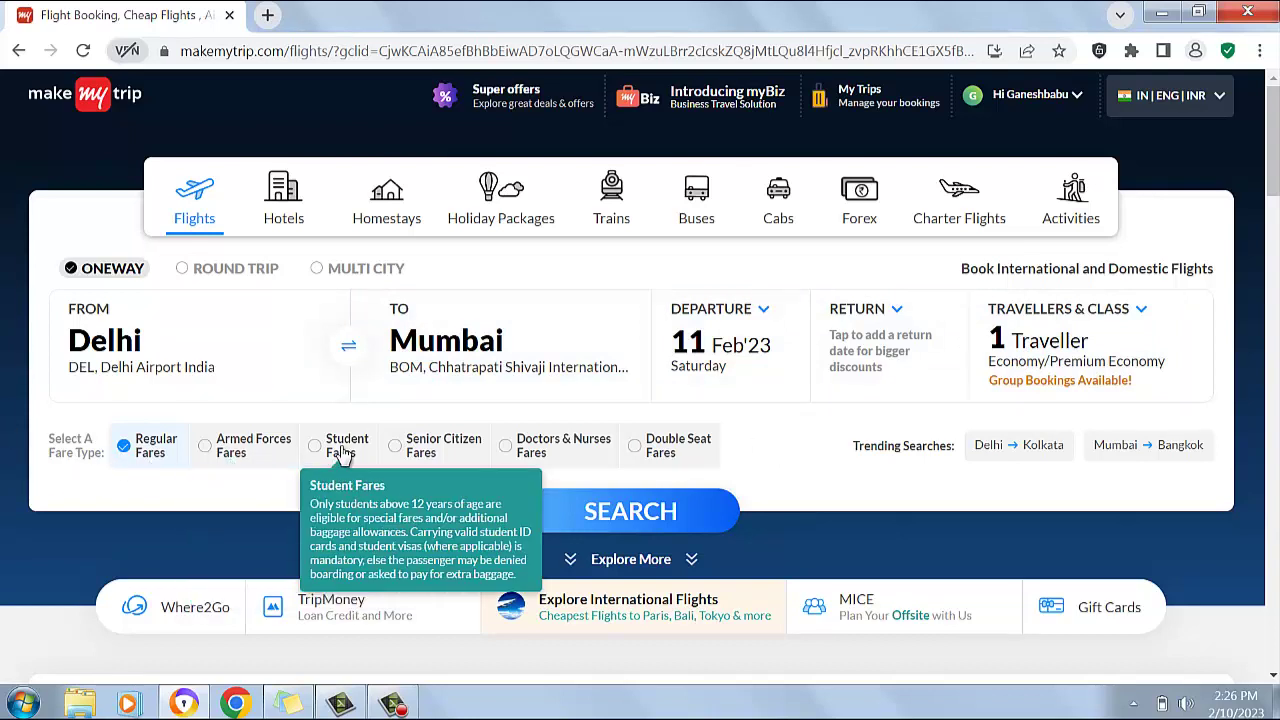
{"action": "mouse_move", "coordinate": [532, 452]}
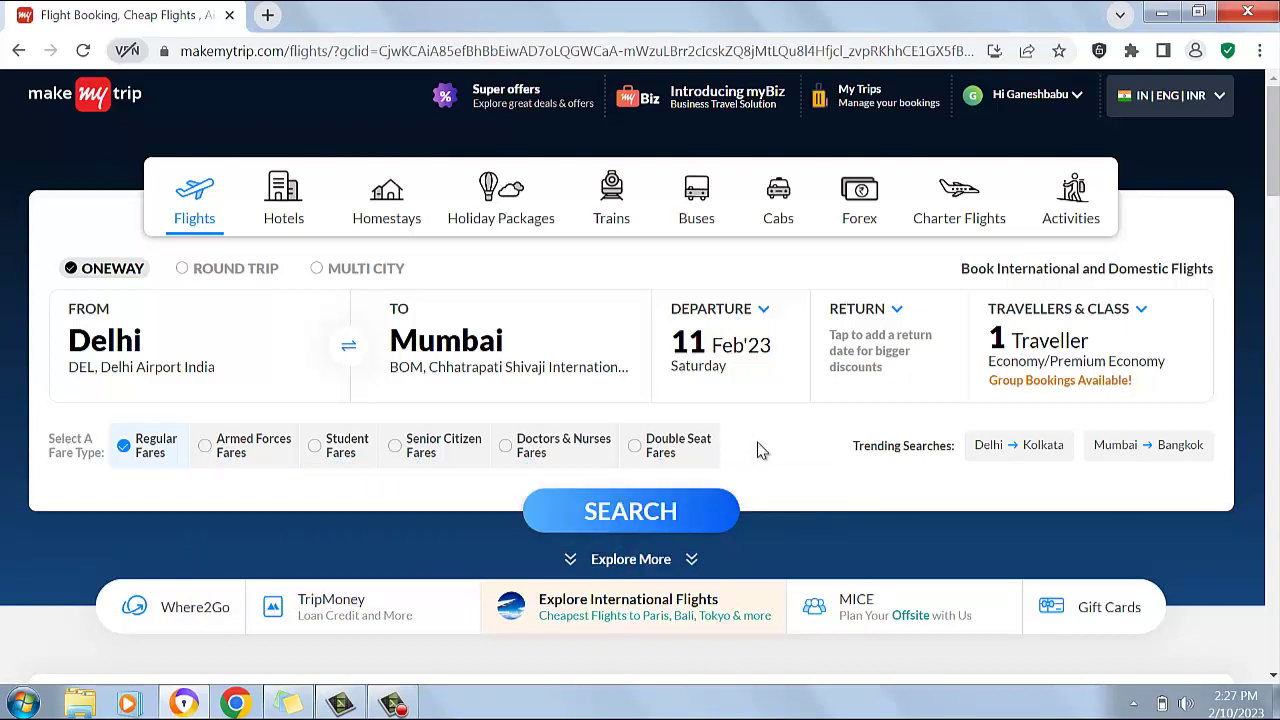
{"action": "mouse_move", "coordinate": [645, 455]}
{"action": "mouse_move", "coordinate": [335, 450]}
{"action": "left_click", "coordinate": [630, 512]}
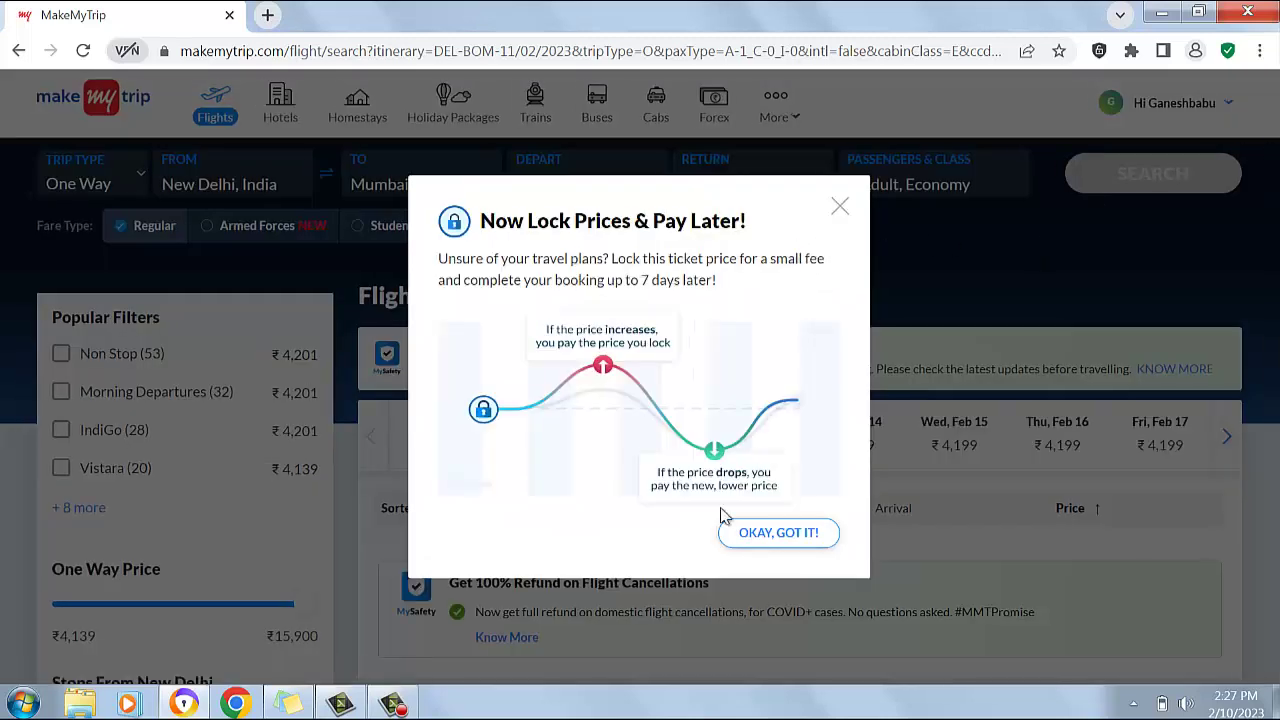
{"action": "left_click", "coordinate": [771, 537]}
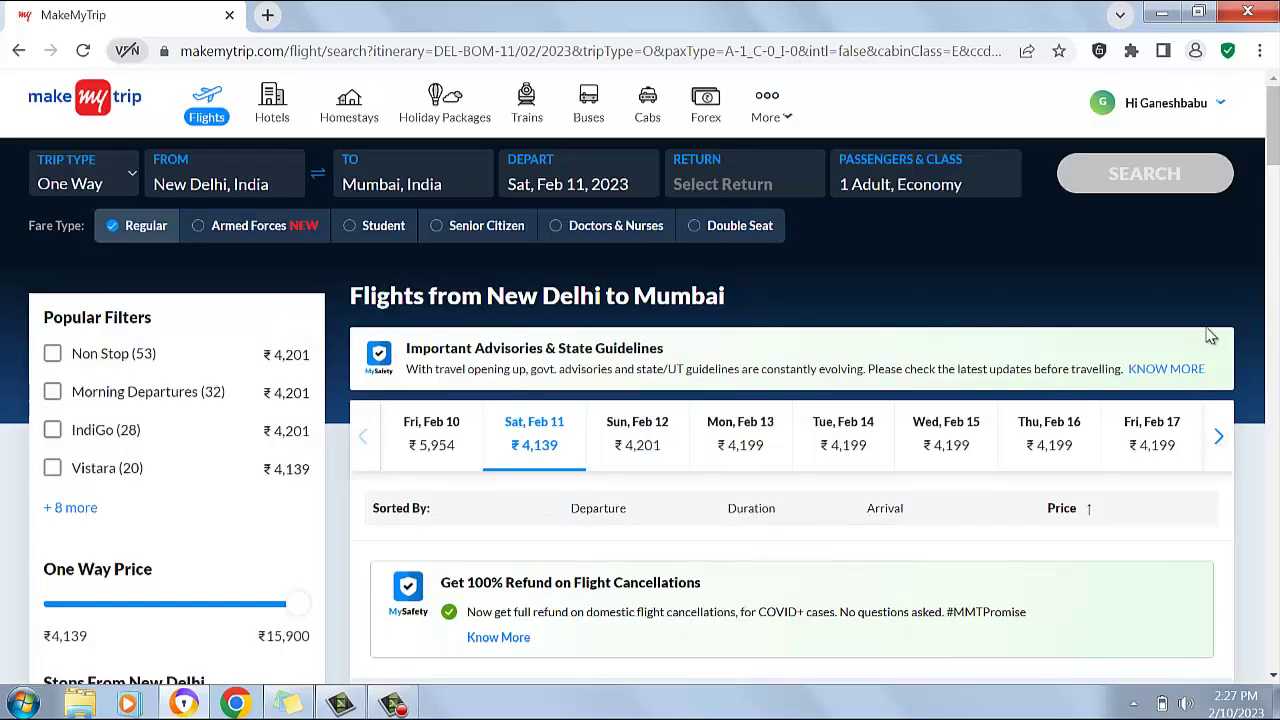
- Examine the New Delhi to Mumbai flight results, including their times, stops, prices and the available filters
{"action": "scroll", "coordinate": [1275, 147], "scroll_direction": "down", "scroll_amount": 2}
{"action": "scroll", "coordinate": [1275, 147], "scroll_direction": "up", "scroll_amount": 2}
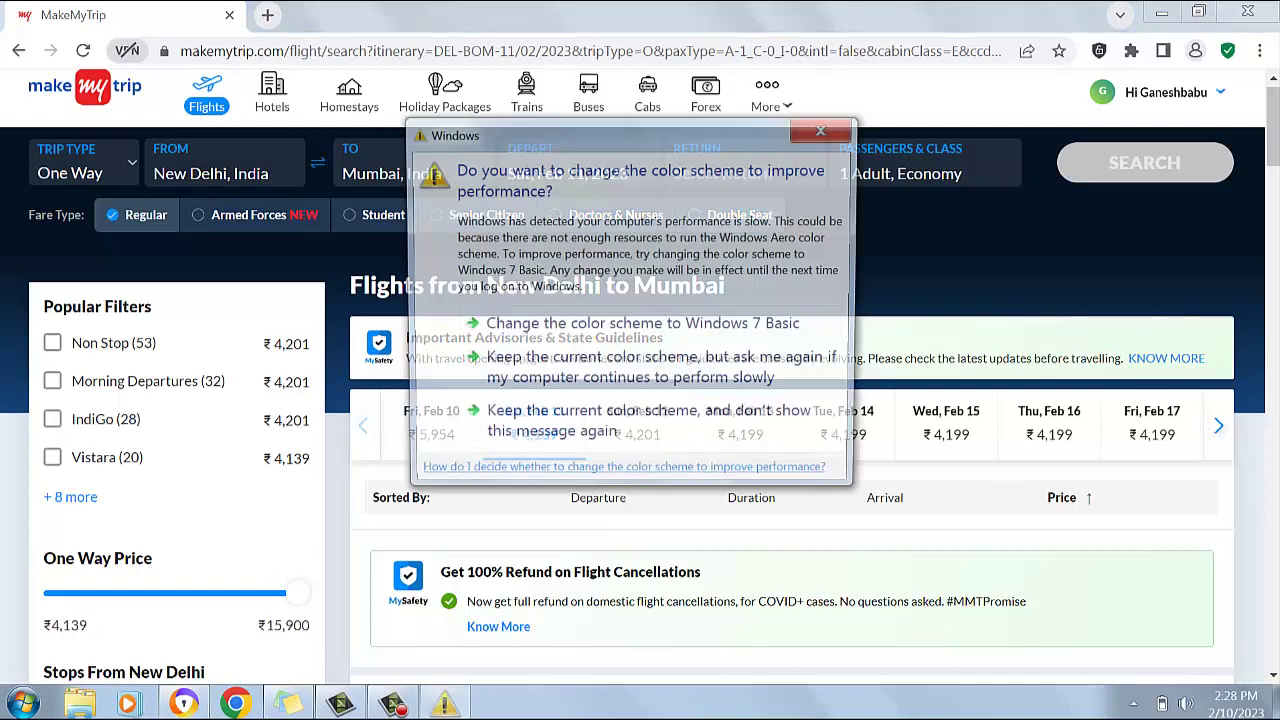
{"action": "left_click", "coordinate": [822, 131]}
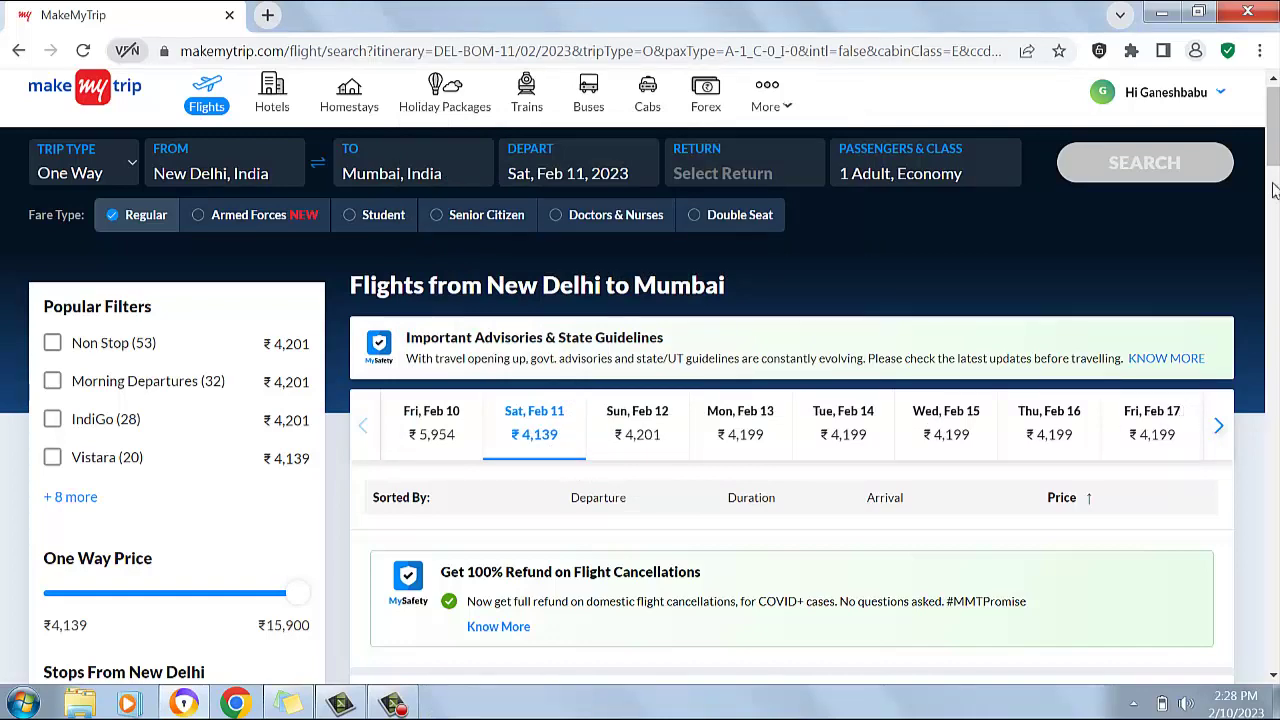
{"action": "left_click_drag", "start_coordinate": [1274, 130], "coordinate": [1275, 148]}
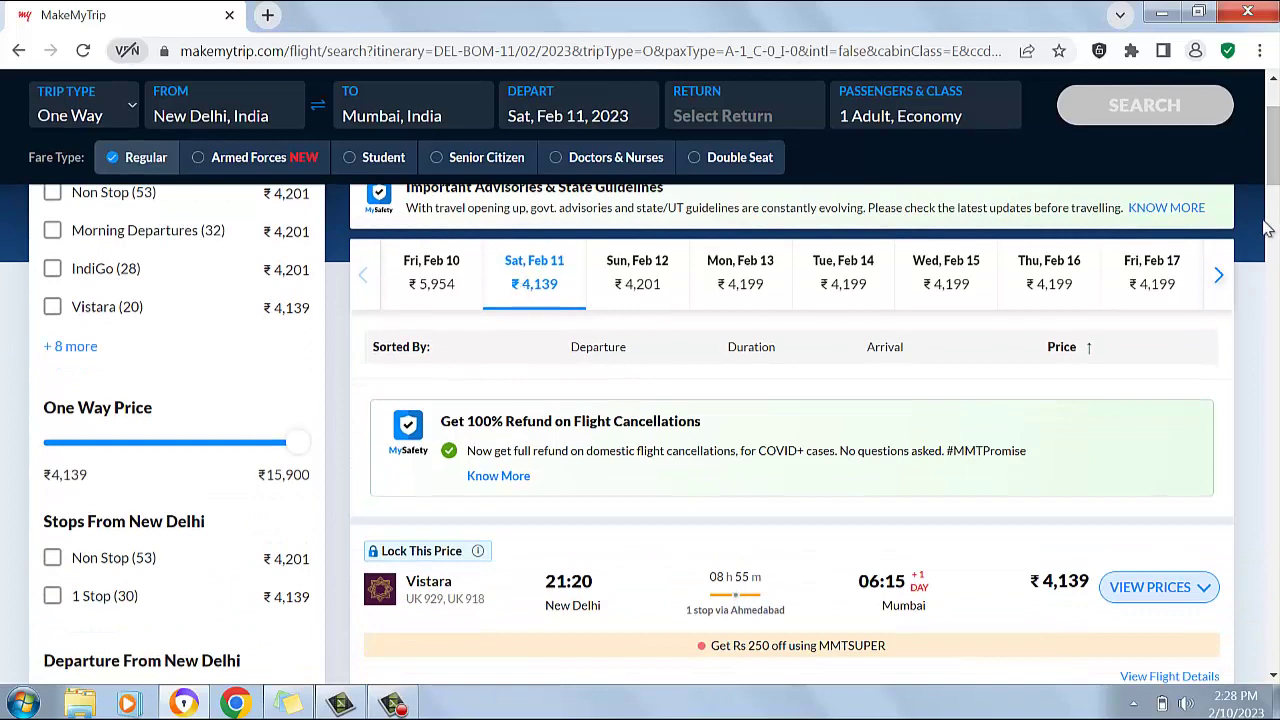
{"action": "left_click_drag", "start_coordinate": [1274, 180], "coordinate": [1274, 213]}
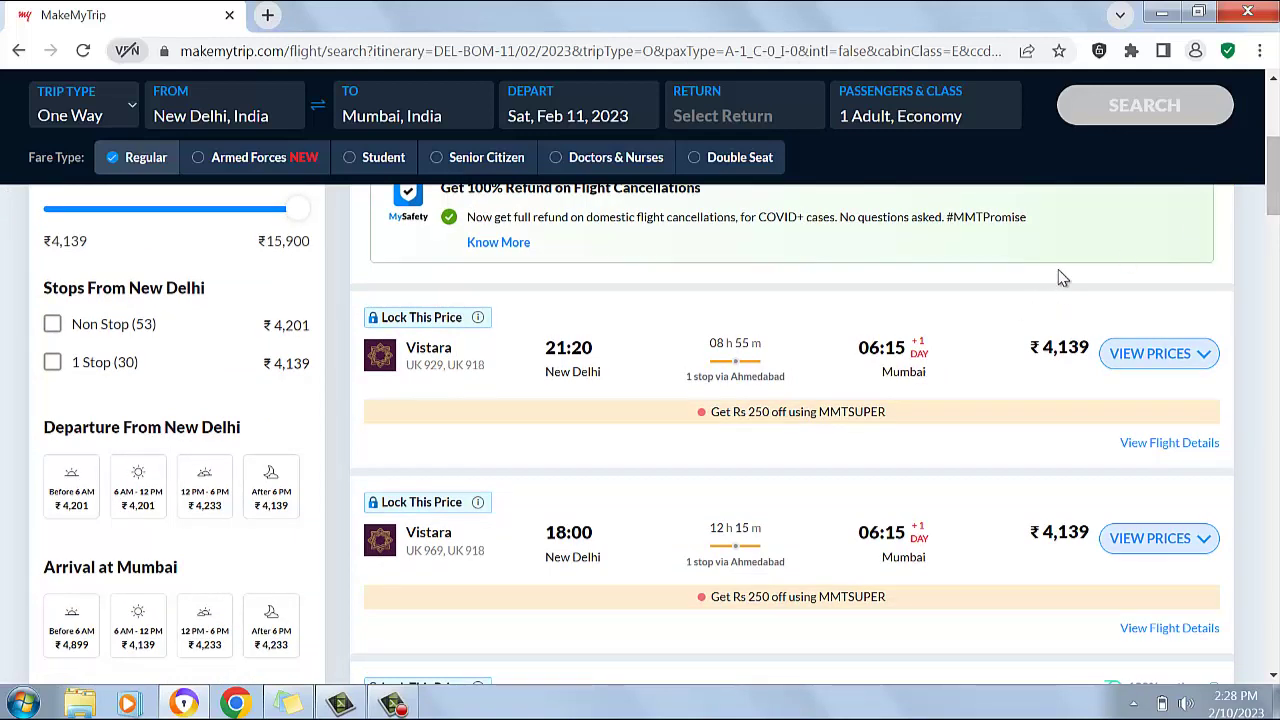
{"action": "left_click_drag", "start_coordinate": [1274, 180], "coordinate": [1274, 194]}
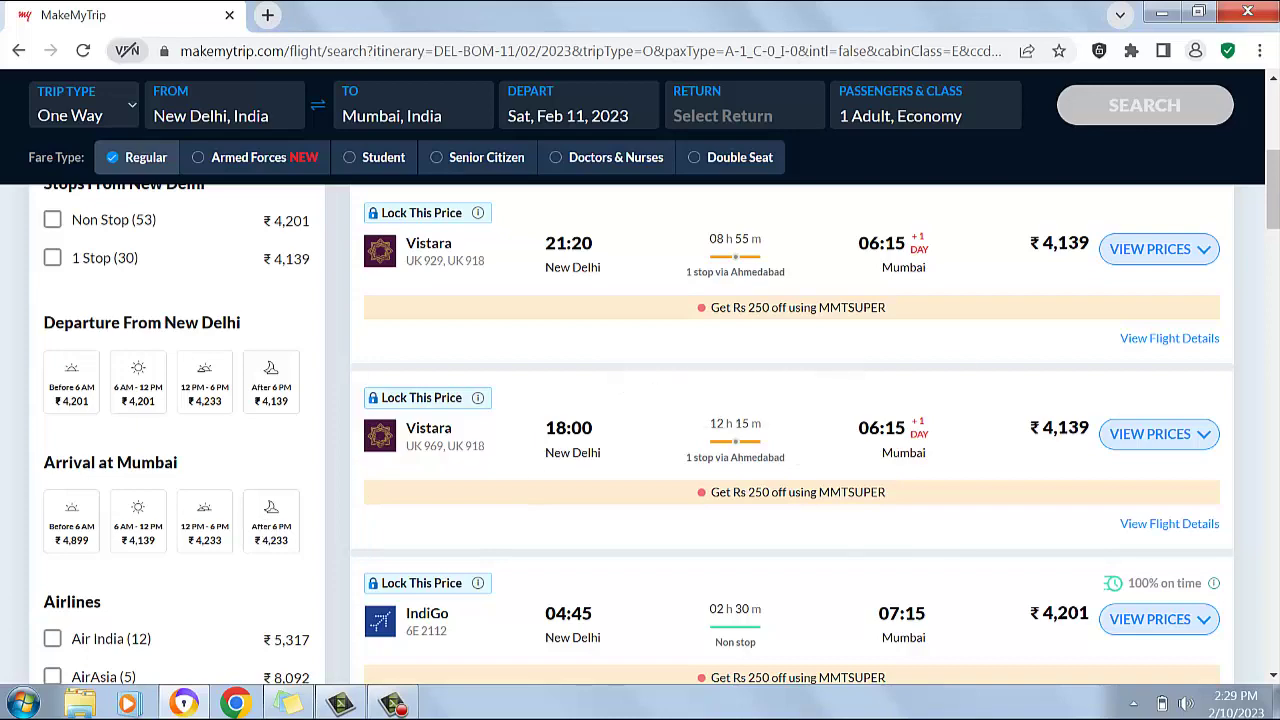
{"action": "scroll", "coordinate": [1273, 210], "scroll_direction": "down", "scroll_amount": 1}
{"action": "scroll", "coordinate": [1273, 210], "scroll_direction": "down", "scroll_amount": 2}
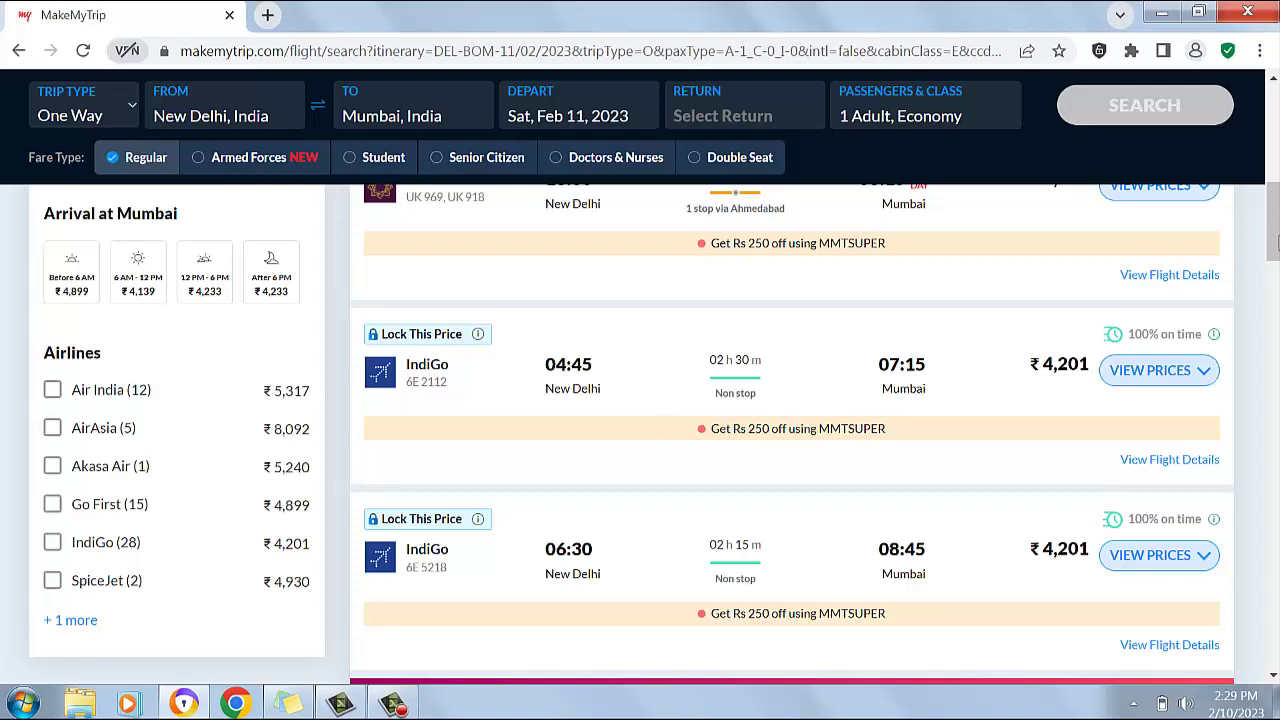
{"action": "left_click_drag", "start_coordinate": [1274, 220], "coordinate": [1274, 160]}
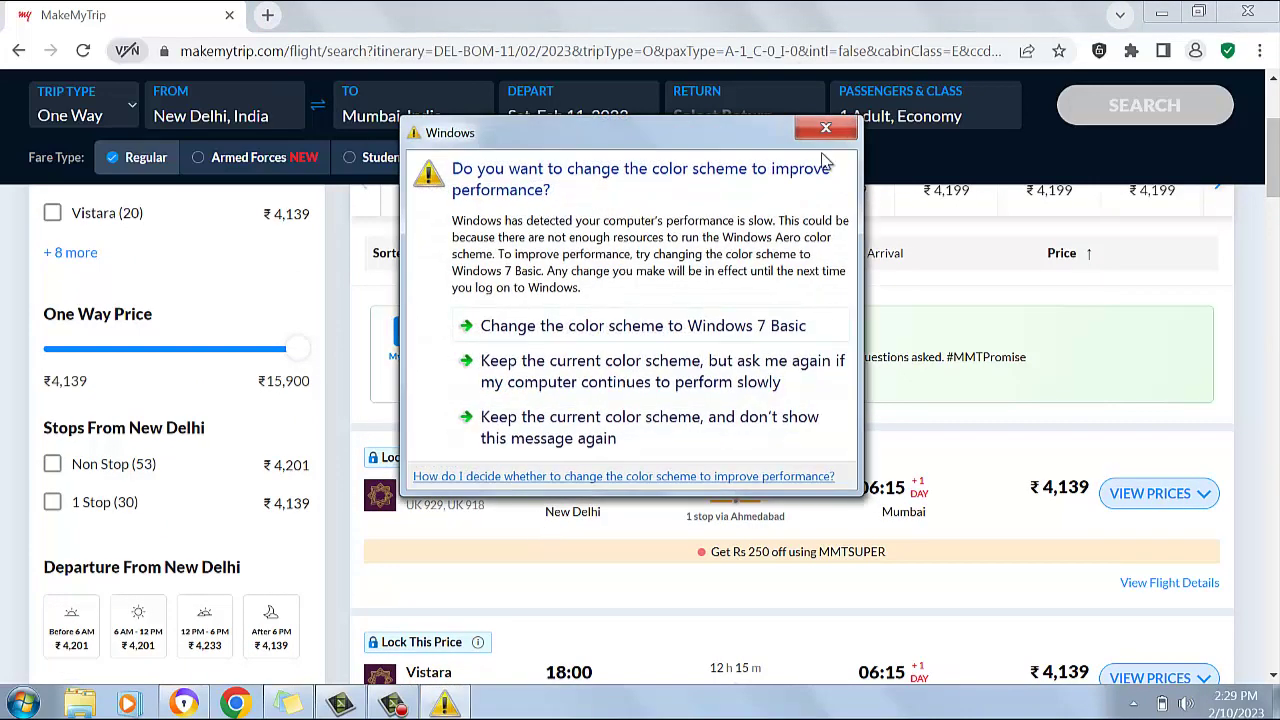
{"action": "left_click", "coordinate": [630, 420]}
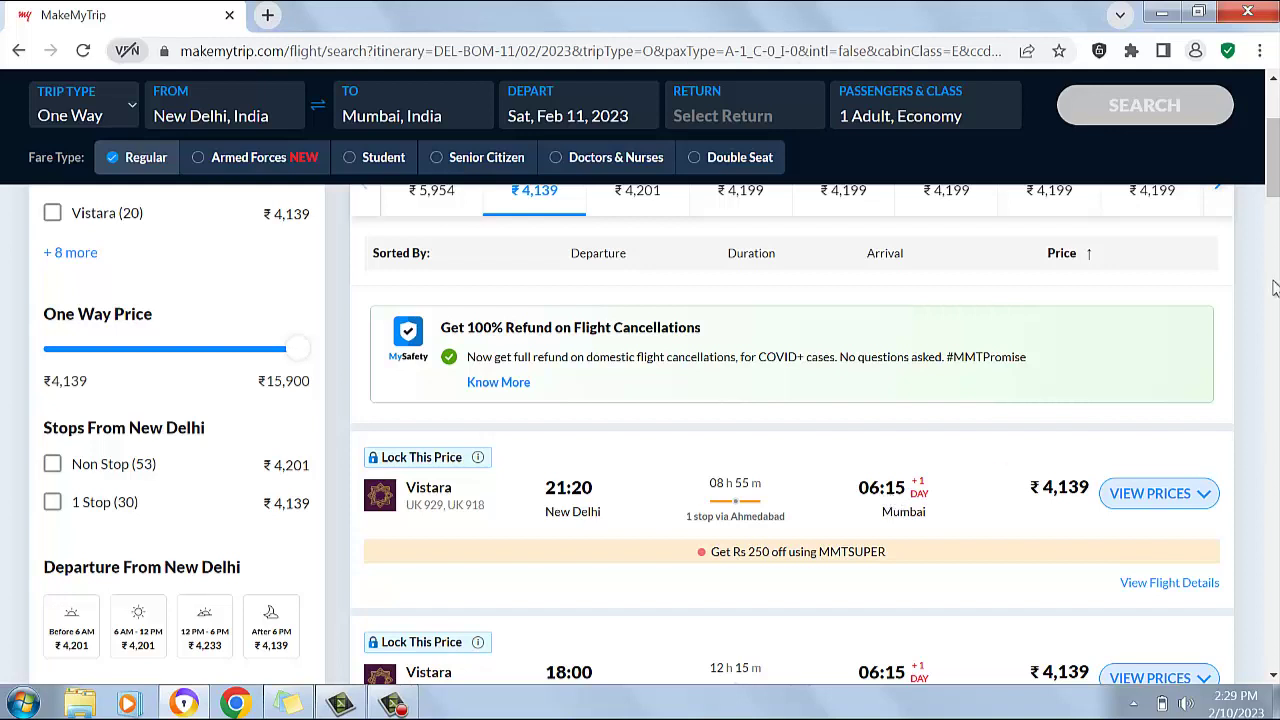
- Compare the fares of the 21:20 Vistara flight and book its Economy Lite fare
{"action": "scroll", "coordinate": [1273, 170], "scroll_direction": "down", "scroll_amount": 2}
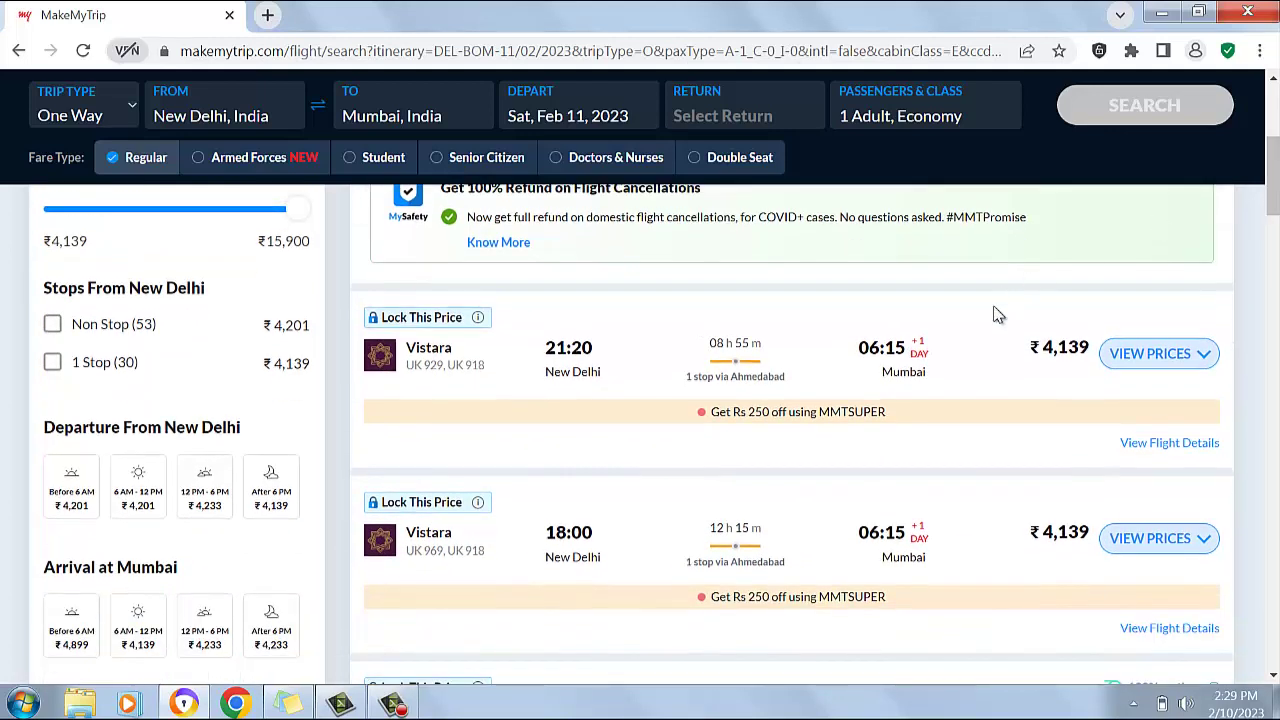
{"action": "left_click", "coordinate": [1146, 366]}
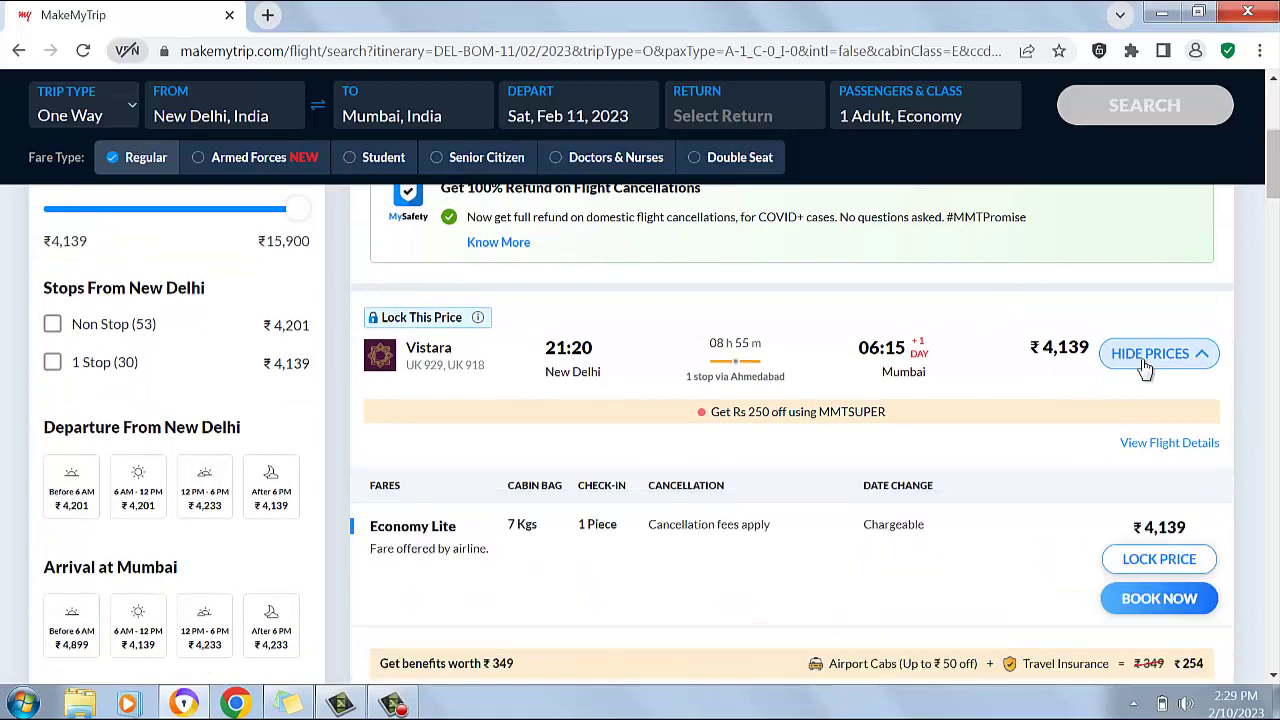
{"action": "left_click_drag", "start_coordinate": [1274, 185], "coordinate": [1275, 195]}
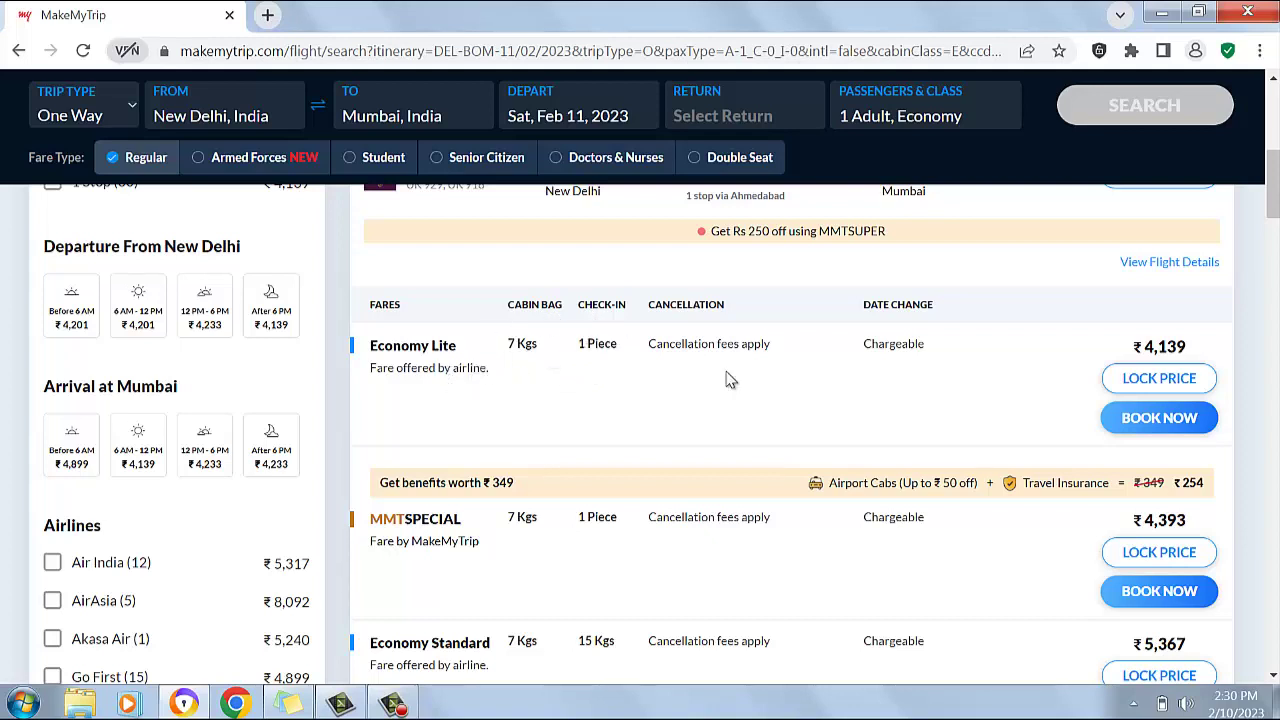
{"action": "left_click_drag", "start_coordinate": [1273, 180], "coordinate": [1273, 203]}
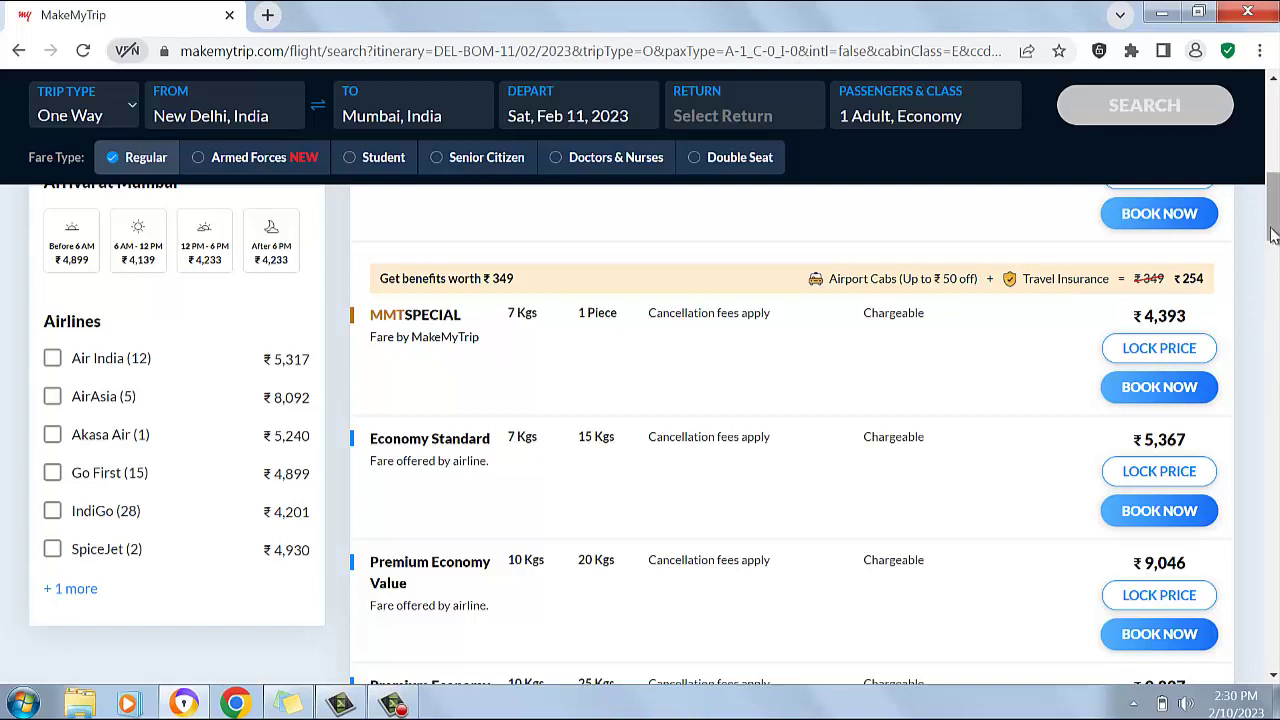
{"action": "scroll", "coordinate": [1272, 228], "scroll_direction": "down", "scroll_amount": 1}
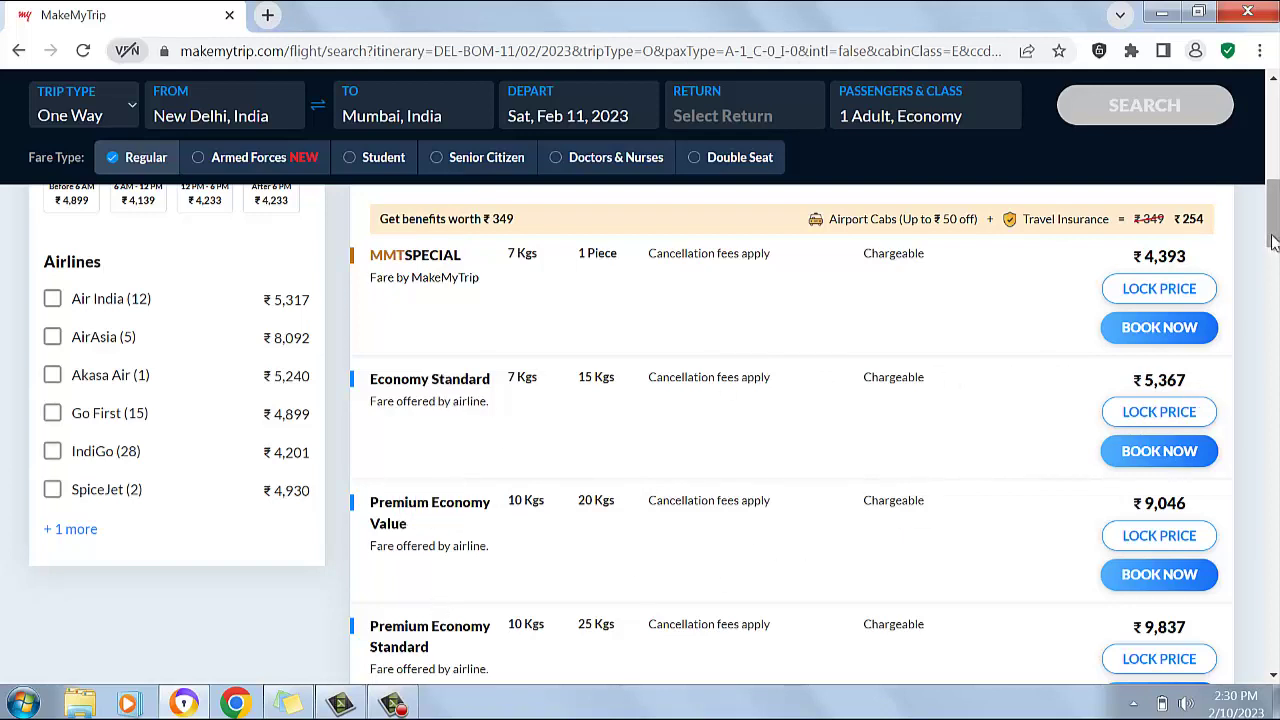
{"action": "scroll", "coordinate": [1272, 242], "scroll_direction": "down", "scroll_amount": 2}
{"action": "scroll", "coordinate": [1273, 248], "scroll_direction": "up", "scroll_amount": 2}
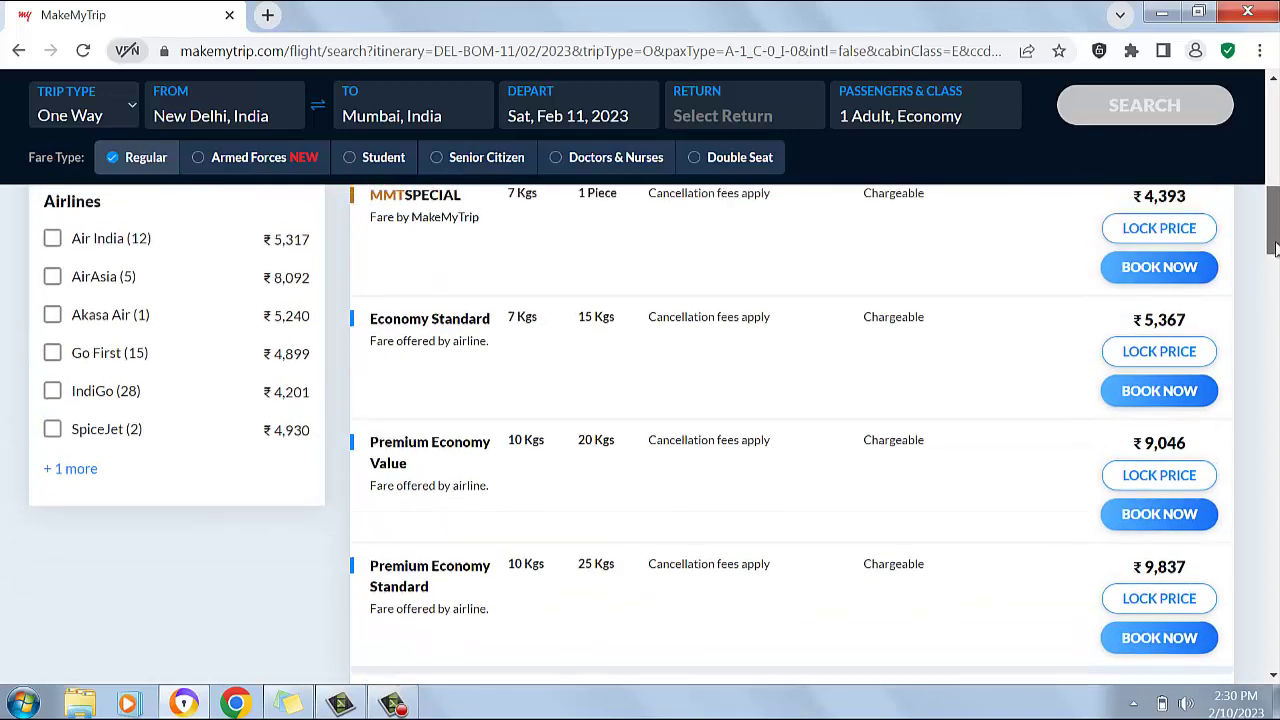
{"action": "scroll", "coordinate": [1275, 245], "scroll_direction": "up", "scroll_amount": 3}
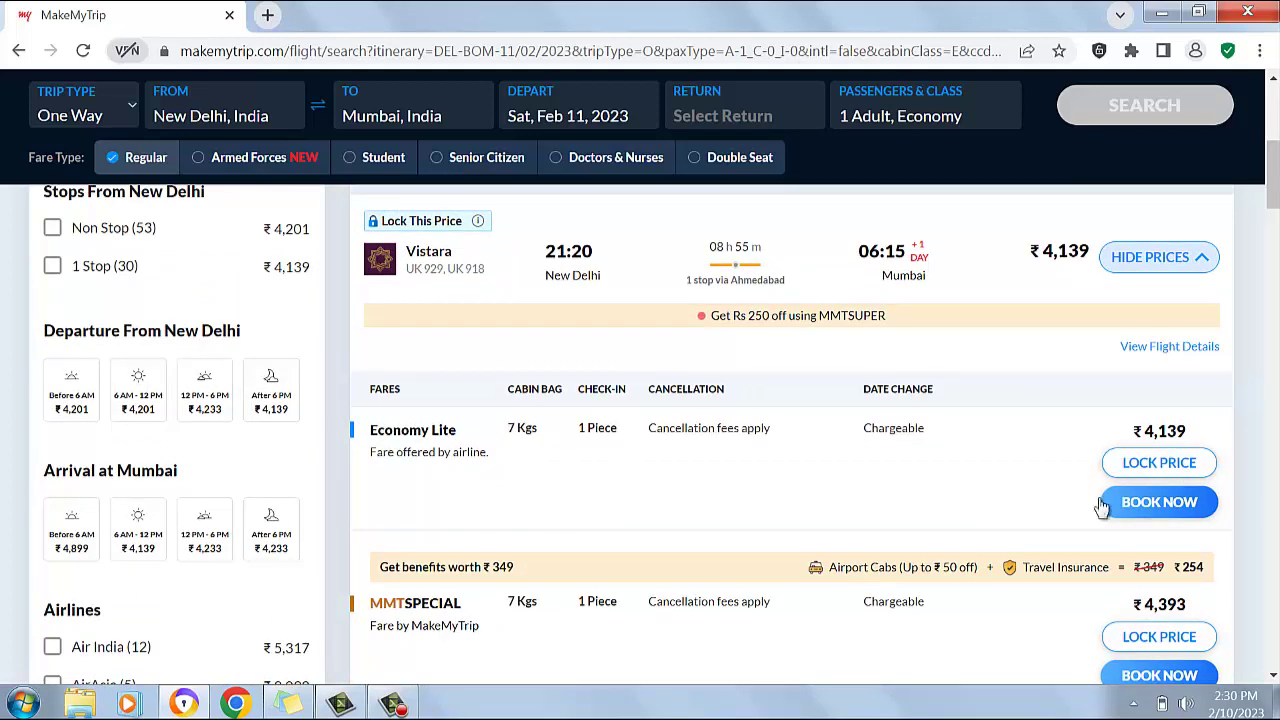
{"action": "left_click", "coordinate": [1175, 512]}
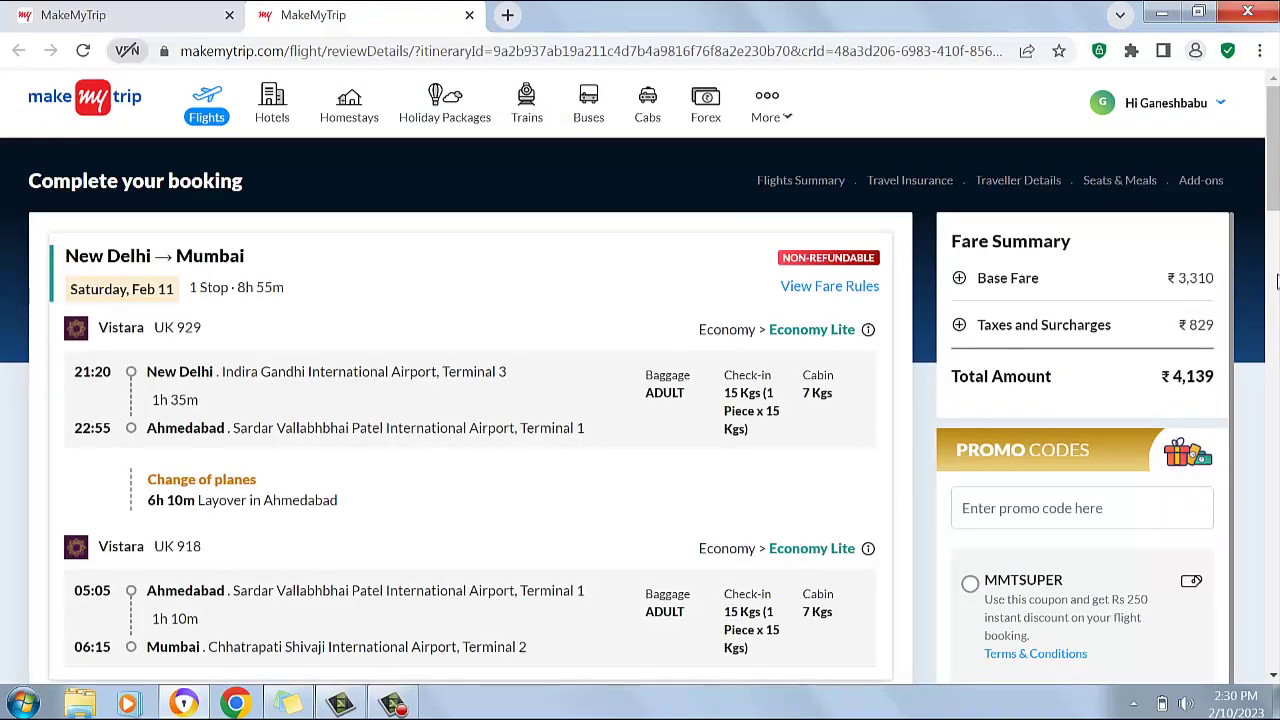
- Review the booking's flight legs, layover, baggage allowance, important information and travel insurance details
{"action": "scroll", "coordinate": [1270, 200], "scroll_direction": "down", "scroll_amount": 1}
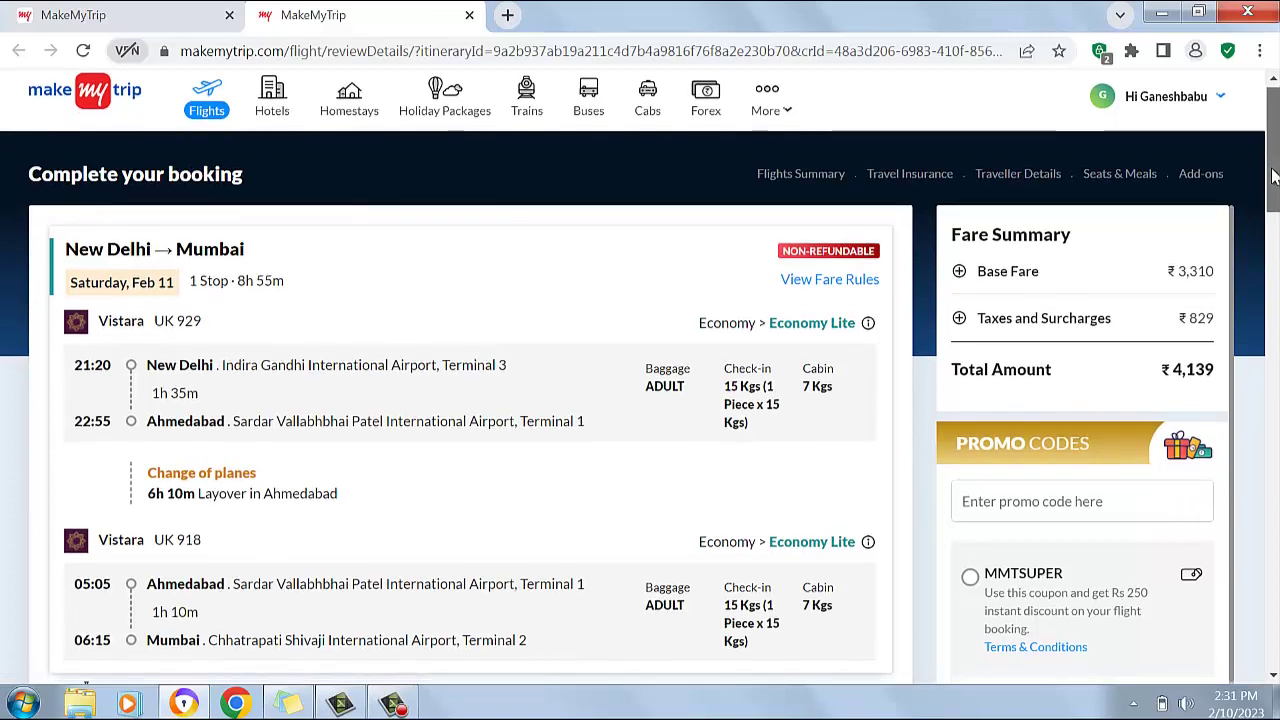
{"action": "scroll", "coordinate": [1274, 190], "scroll_direction": "down", "scroll_amount": 1}
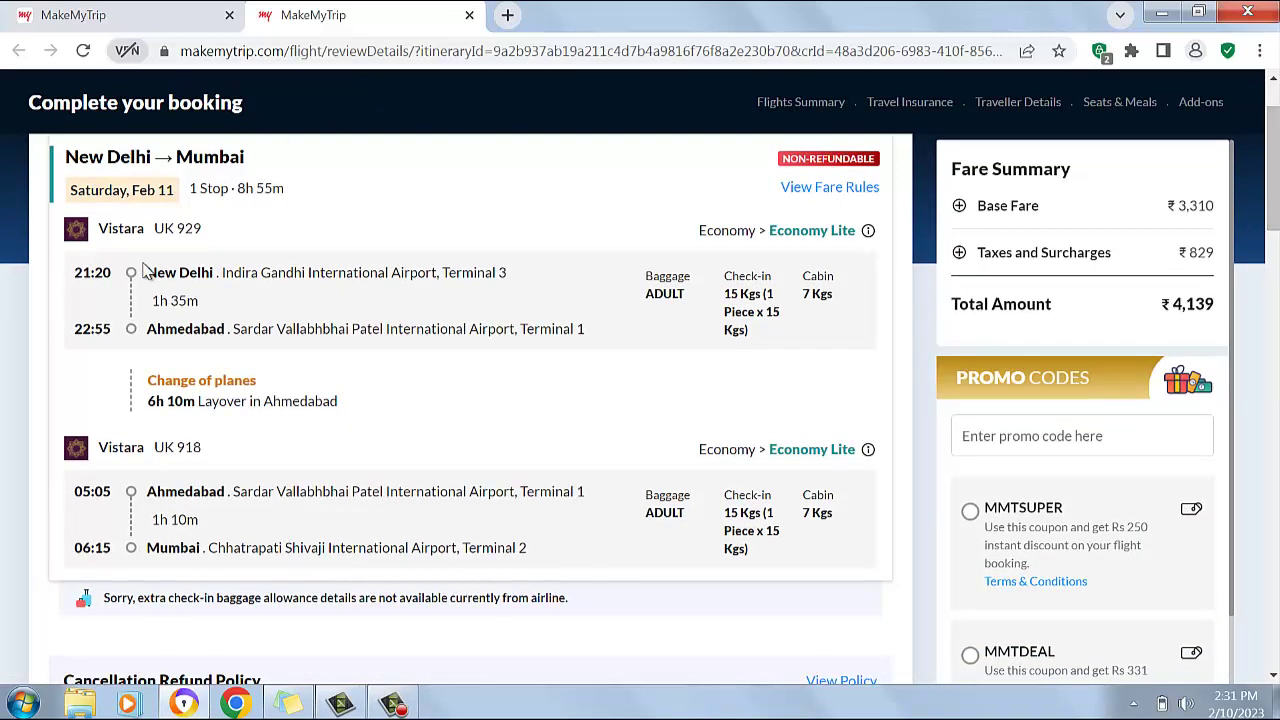
{"action": "mouse_move", "coordinate": [866, 232]}
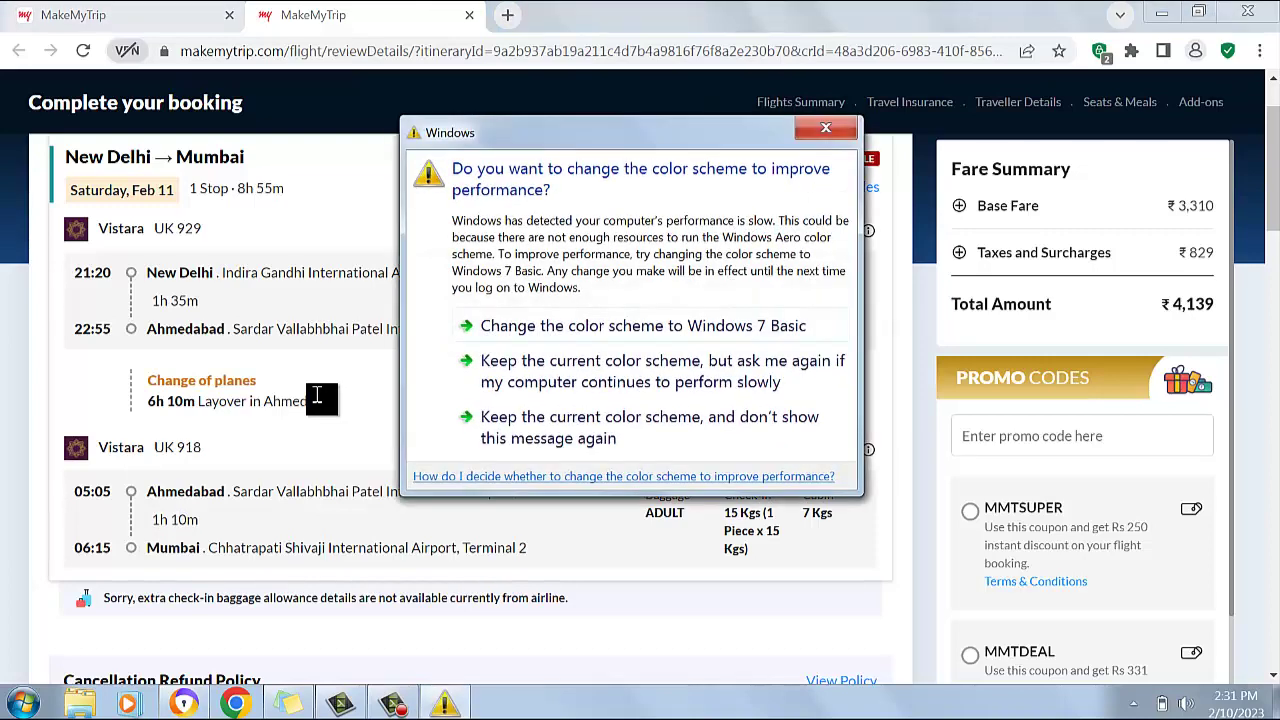
{"action": "left_click", "coordinate": [824, 132]}
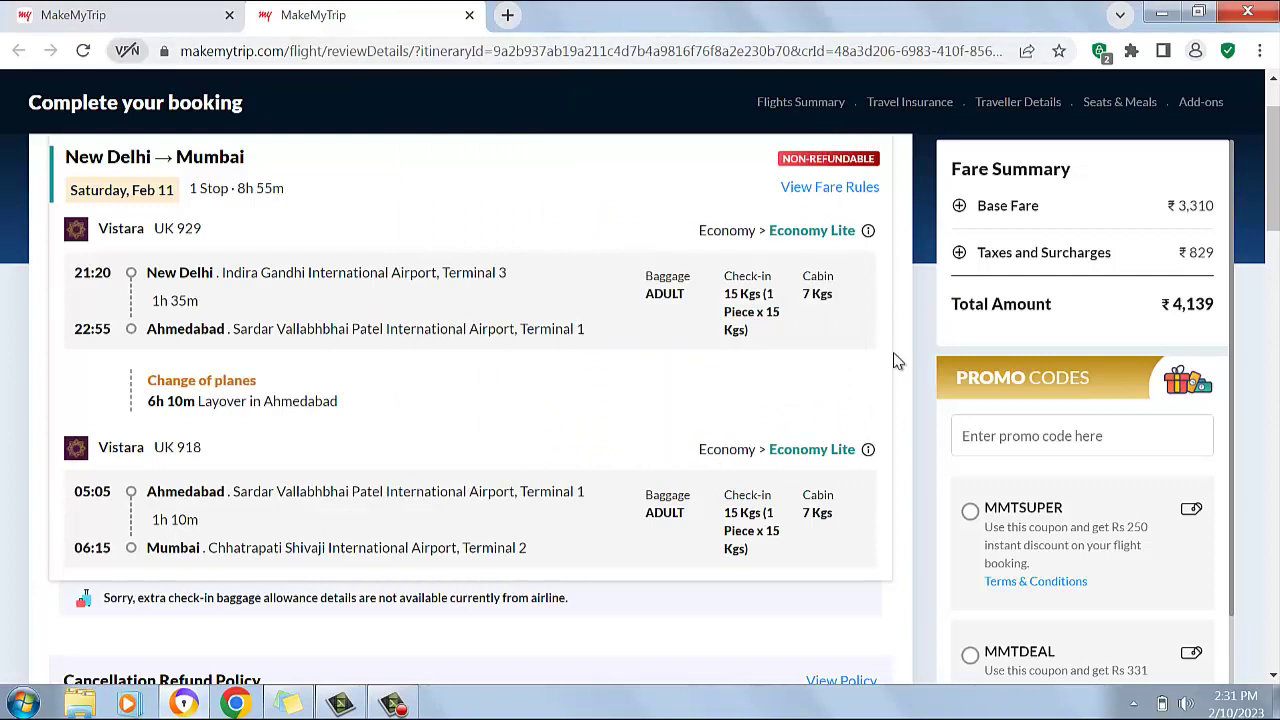
{"action": "left_click_drag", "start_coordinate": [1276, 176], "coordinate": [1276, 166]}
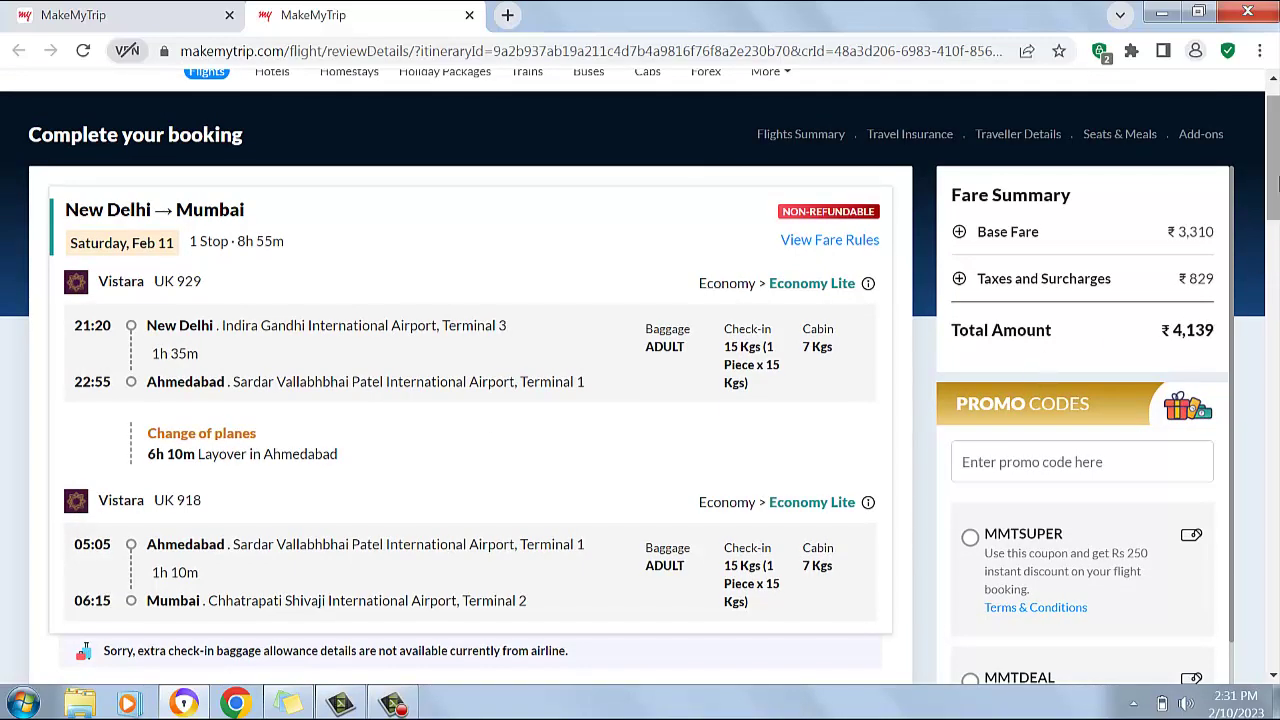
{"action": "left_click_drag", "start_coordinate": [1276, 176], "coordinate": [1276, 186]}
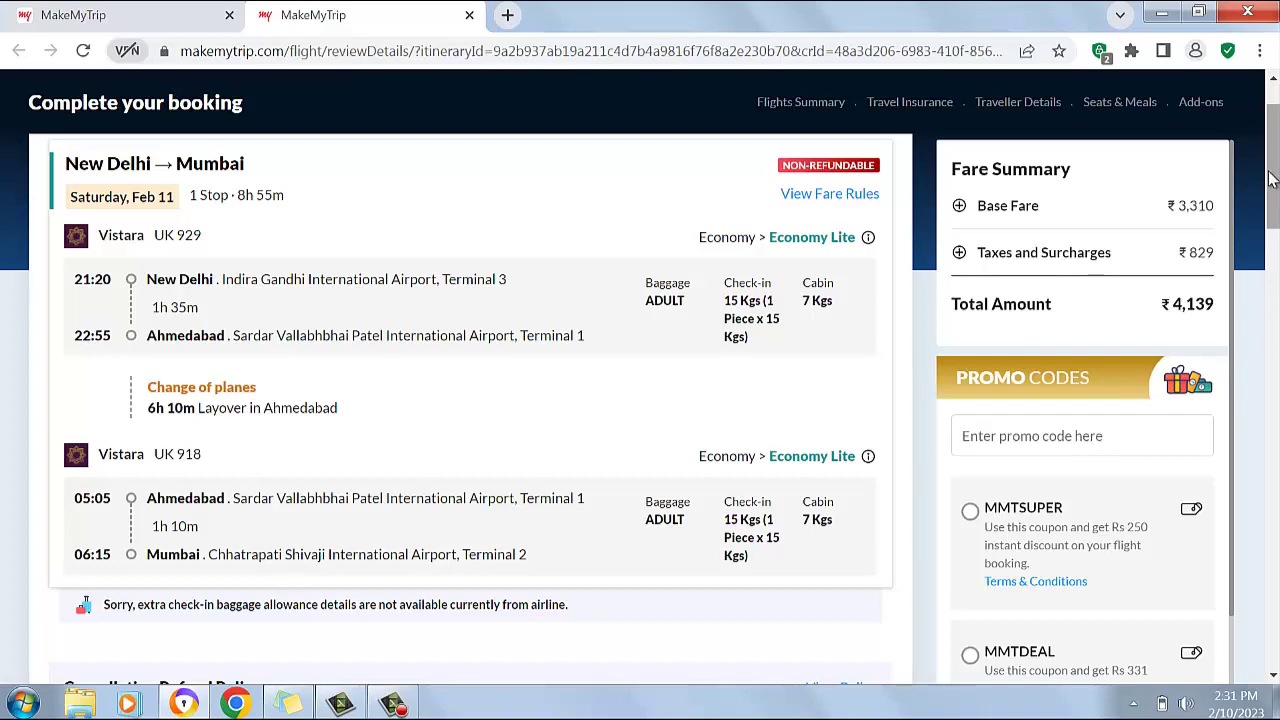
{"action": "left_click_drag", "start_coordinate": [1271, 177], "coordinate": [1276, 330]}
{"action": "mouse_move", "coordinate": [1276, 397]}
{"action": "left_mouse_down"}
{"action": "mouse_move", "coordinate": [1276, 510]}
{"action": "mouse_move", "coordinate": [1276, 422]}
{"action": "left_mouse_up"}
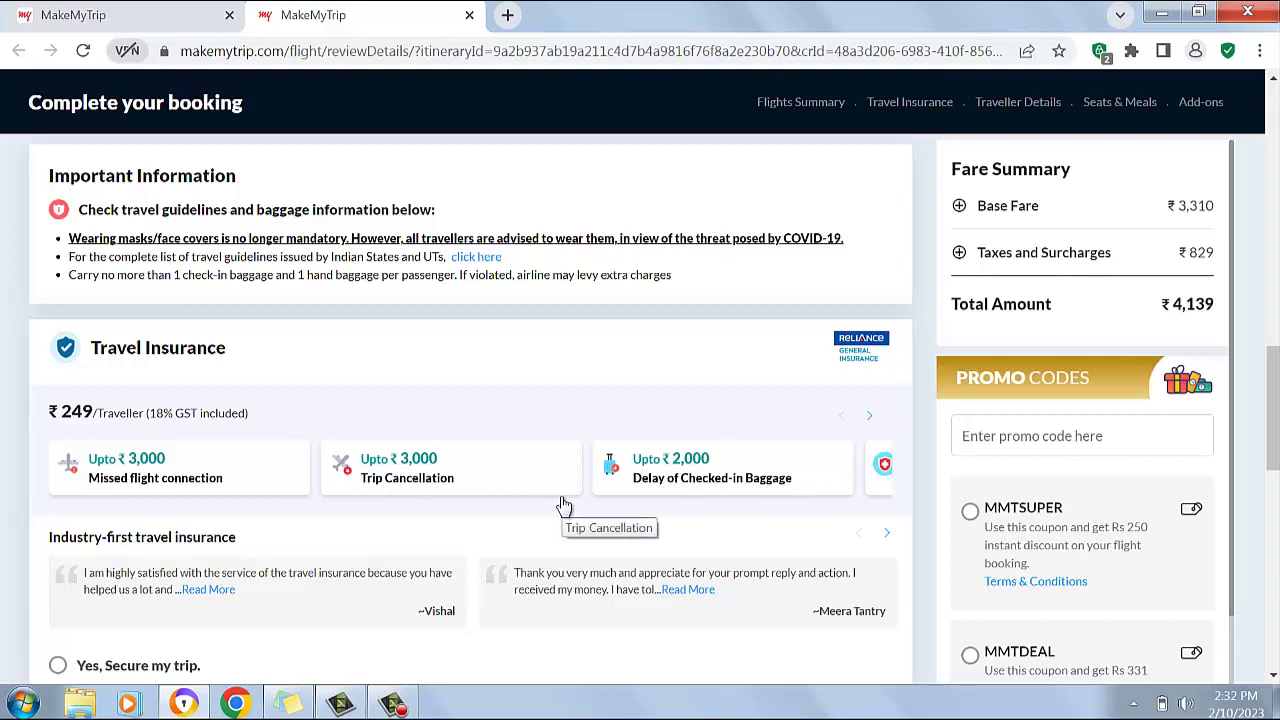
- Secure the trip with the ₹249 travel insurance and select the saved adult traveller
{"action": "left_click_drag", "start_coordinate": [1274, 403], "coordinate": [1276, 480]}
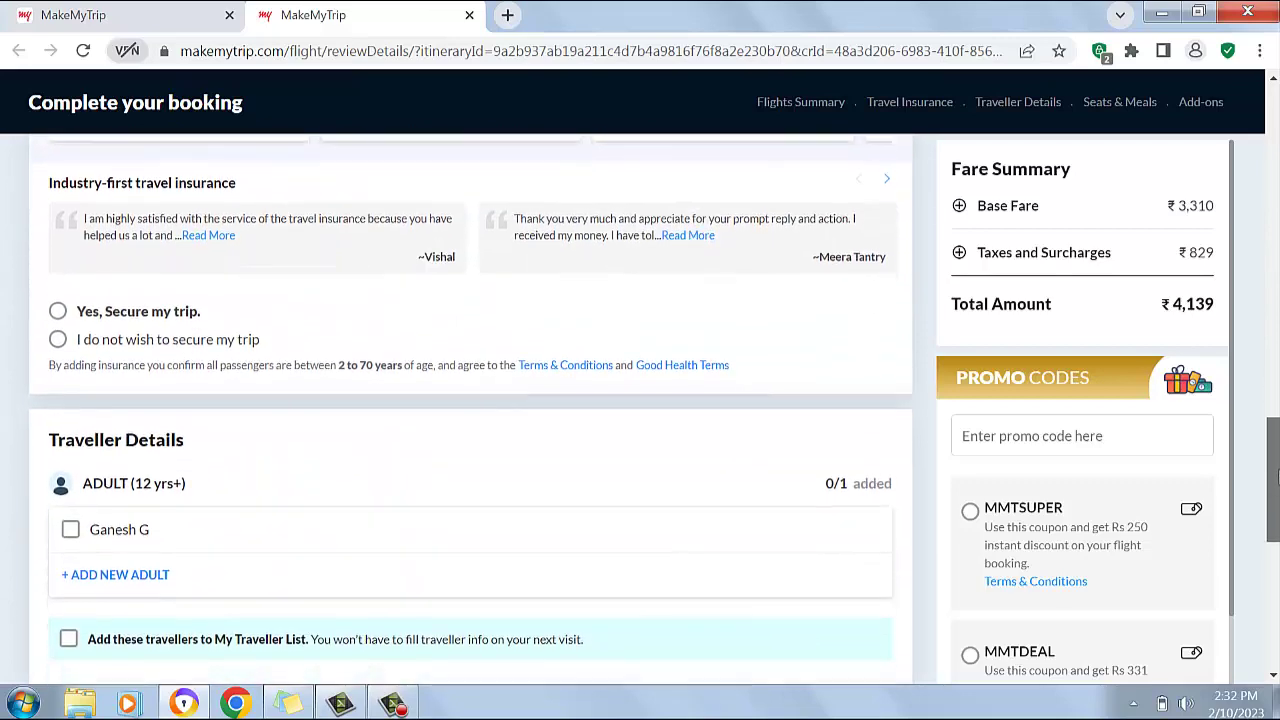
{"action": "left_click", "coordinate": [58, 313]}
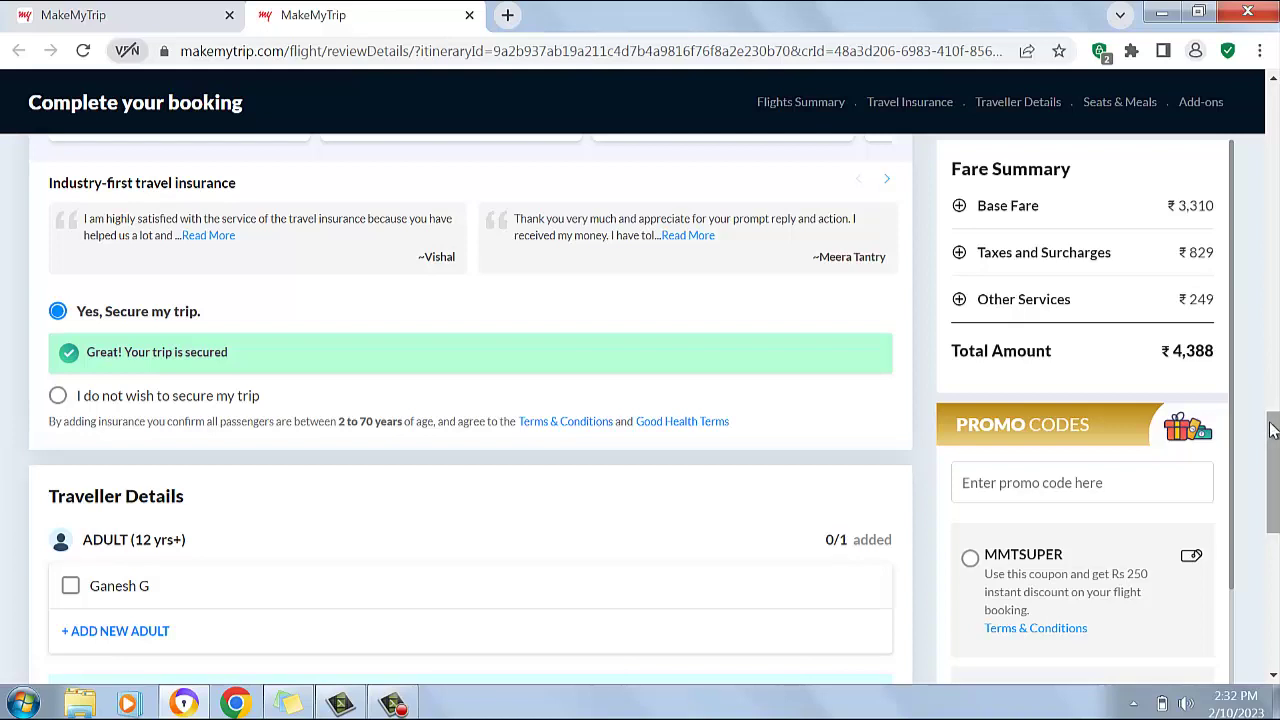
{"action": "left_click_drag", "start_coordinate": [1272, 432], "coordinate": [1274, 479]}
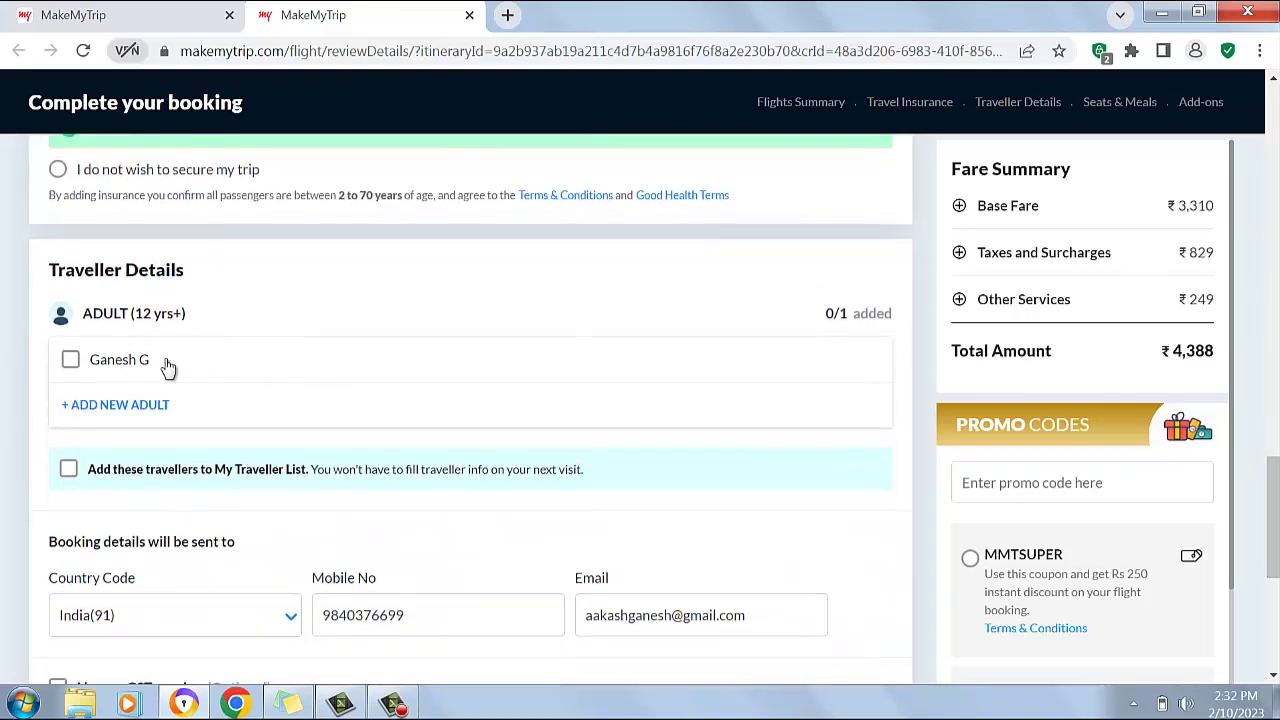
{"action": "left_click", "coordinate": [70, 362]}
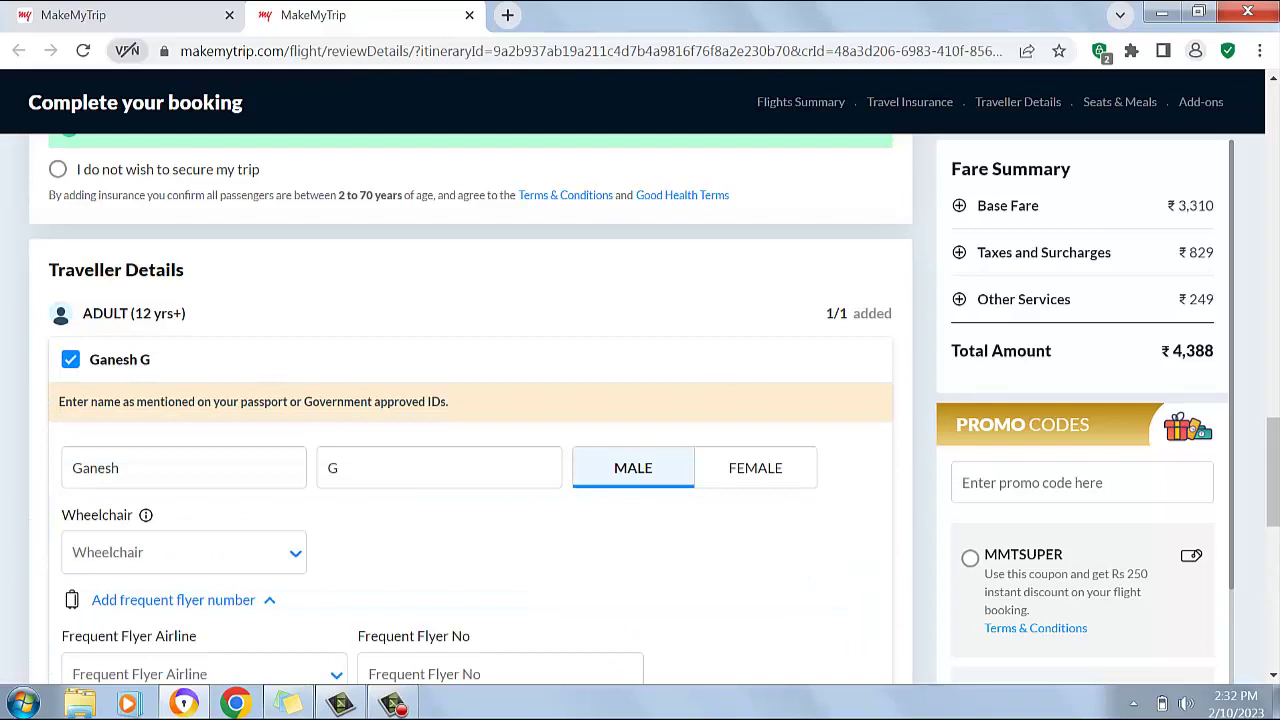
- Check the adult traveller's wheelchair options and the booking contact details, and try to continue
{"action": "left_click_drag", "start_coordinate": [1268, 437], "coordinate": [1274, 484]}
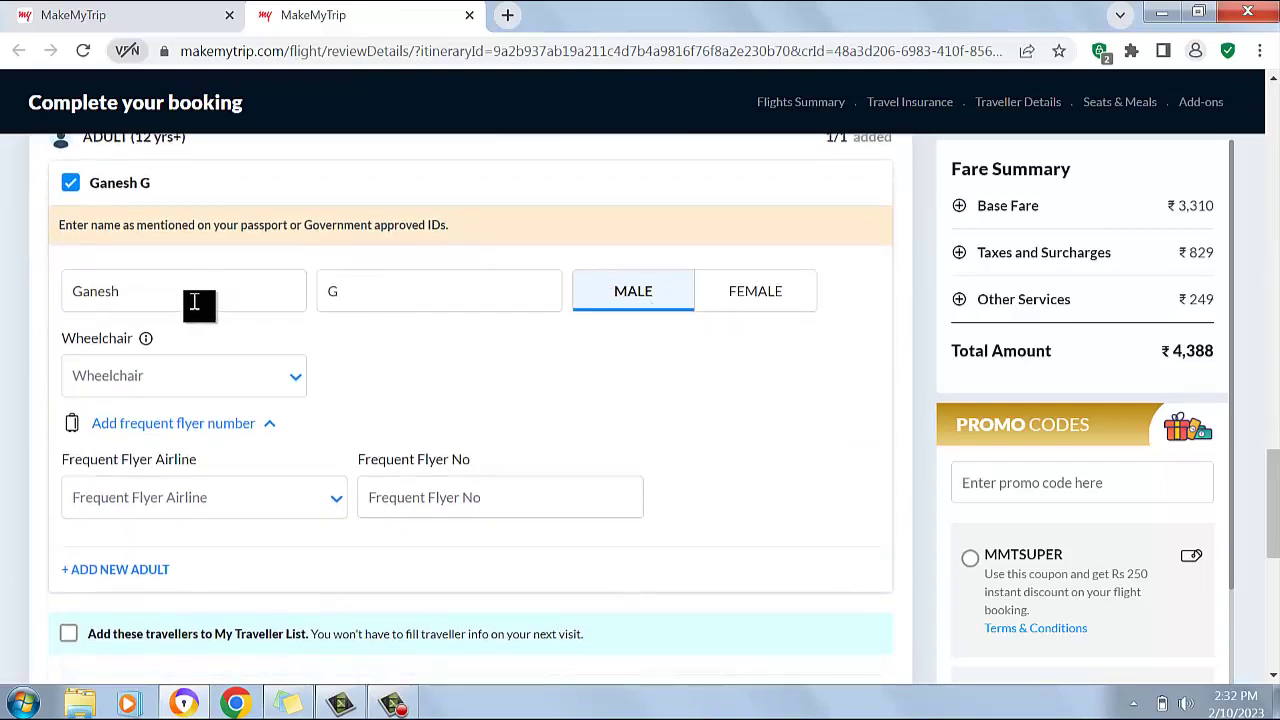
{"action": "left_click", "coordinate": [298, 386]}
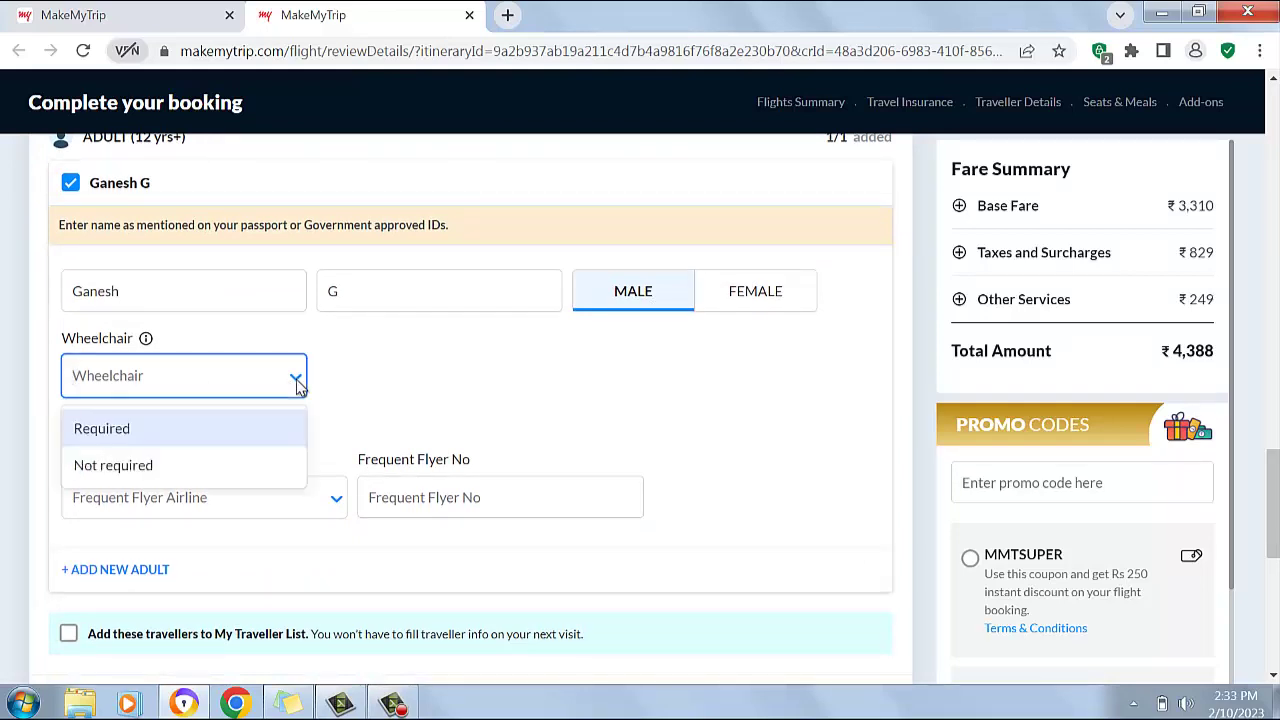
{"action": "left_click", "coordinate": [298, 386]}
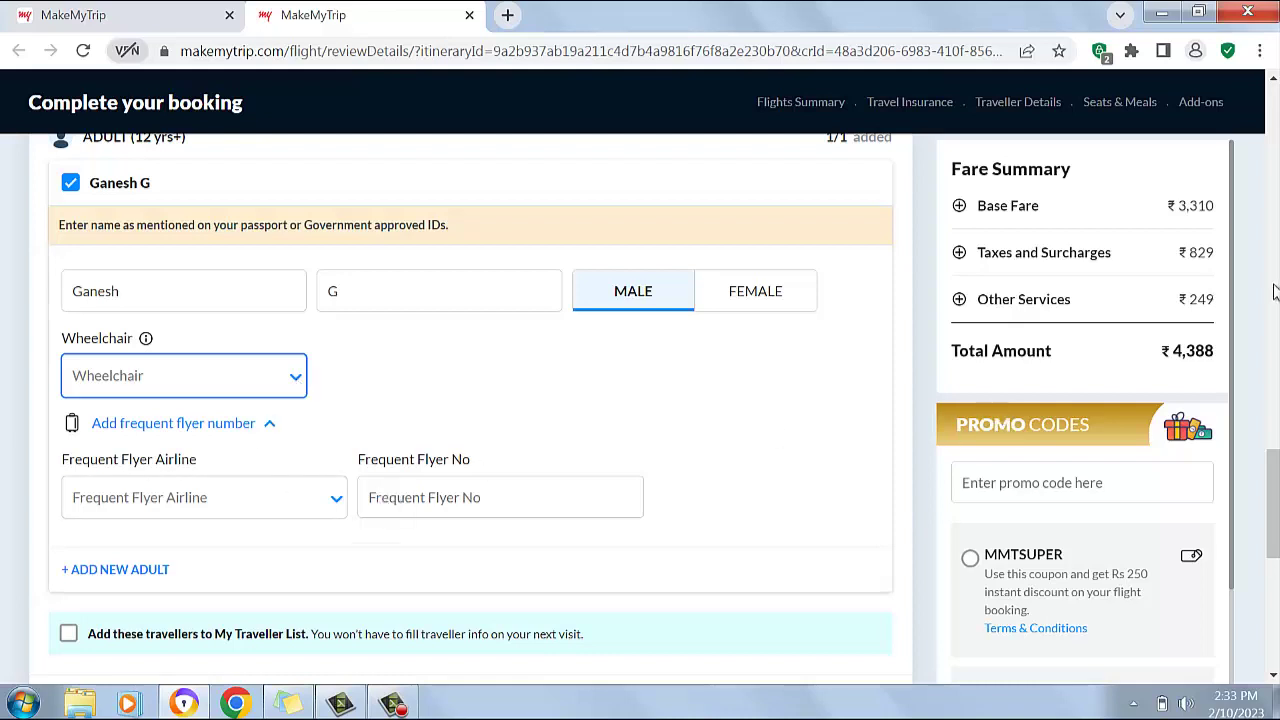
{"action": "left_click_drag", "start_coordinate": [1273, 462], "coordinate": [1271, 559]}
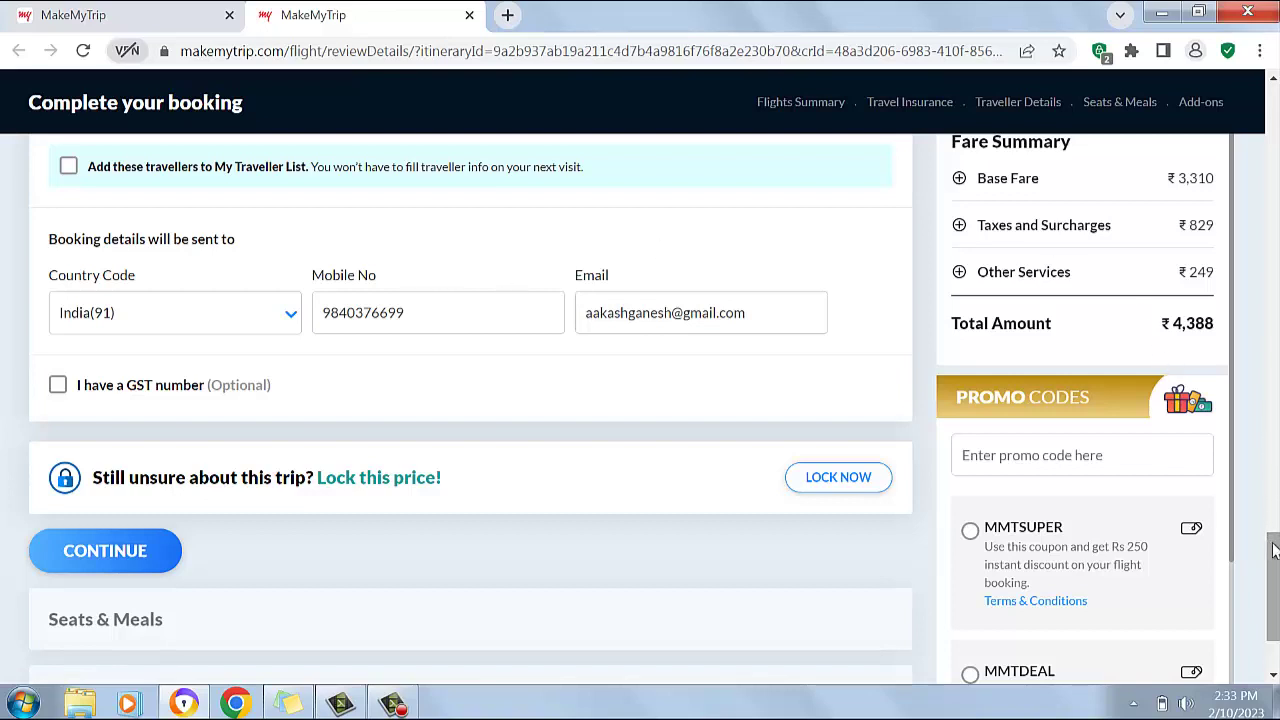
{"action": "left_click_drag", "start_coordinate": [1274, 556], "coordinate": [1274, 575]}
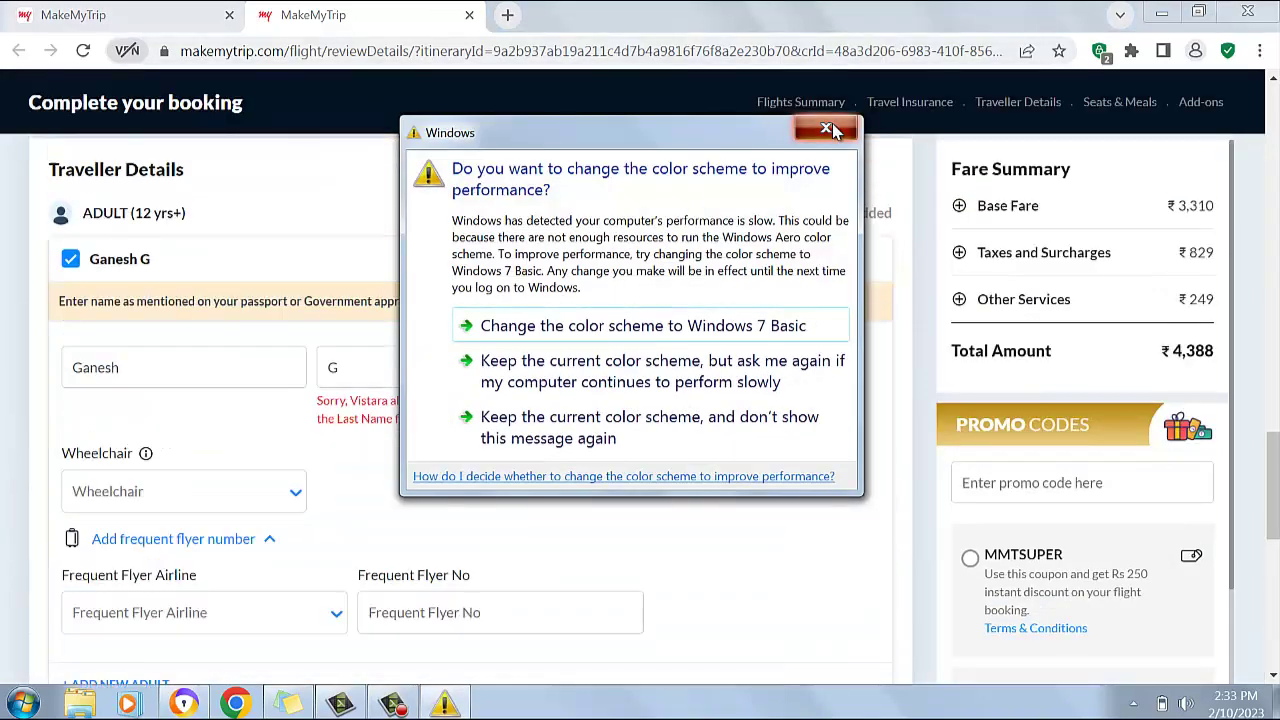
- Replace the traveller's last-name initial with the full last name and confirm the traveller details for the booking
{"action": "left_click", "coordinate": [832, 124]}
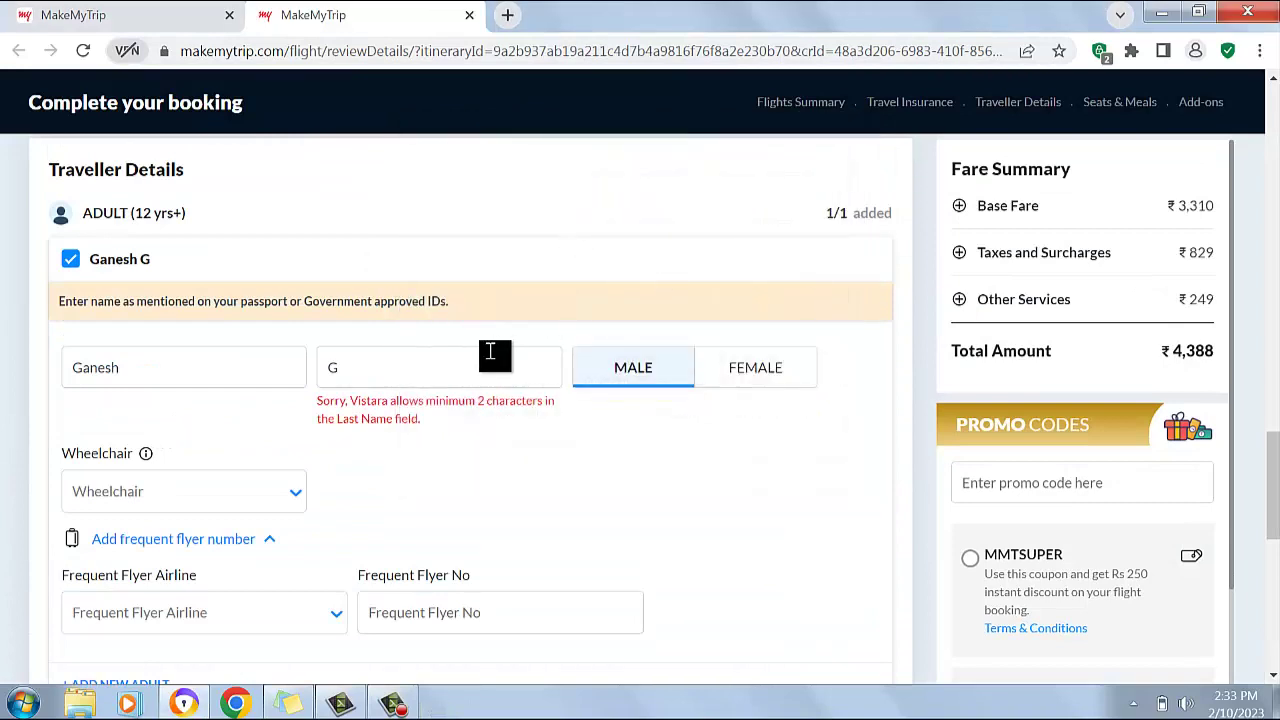
{"action": "left_click", "coordinate": [383, 372]}
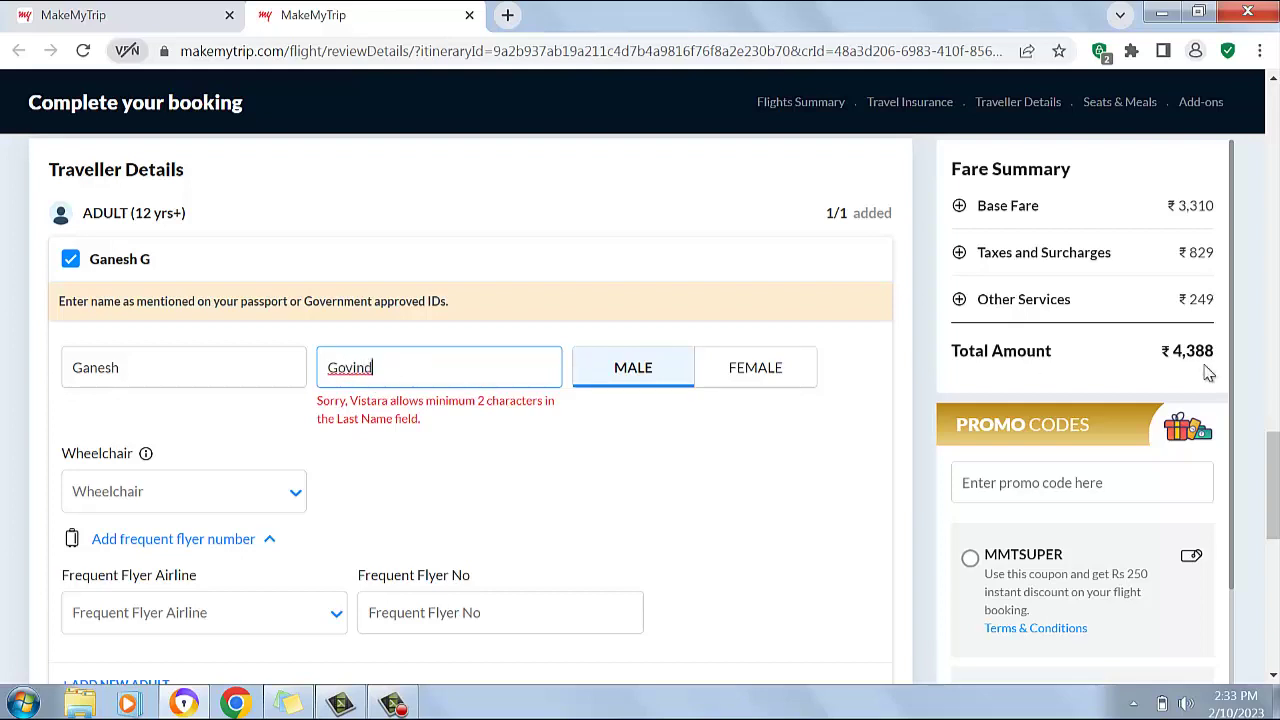
{"action": "left_click_drag", "start_coordinate": [1274, 457], "coordinate": [1276, 590]}
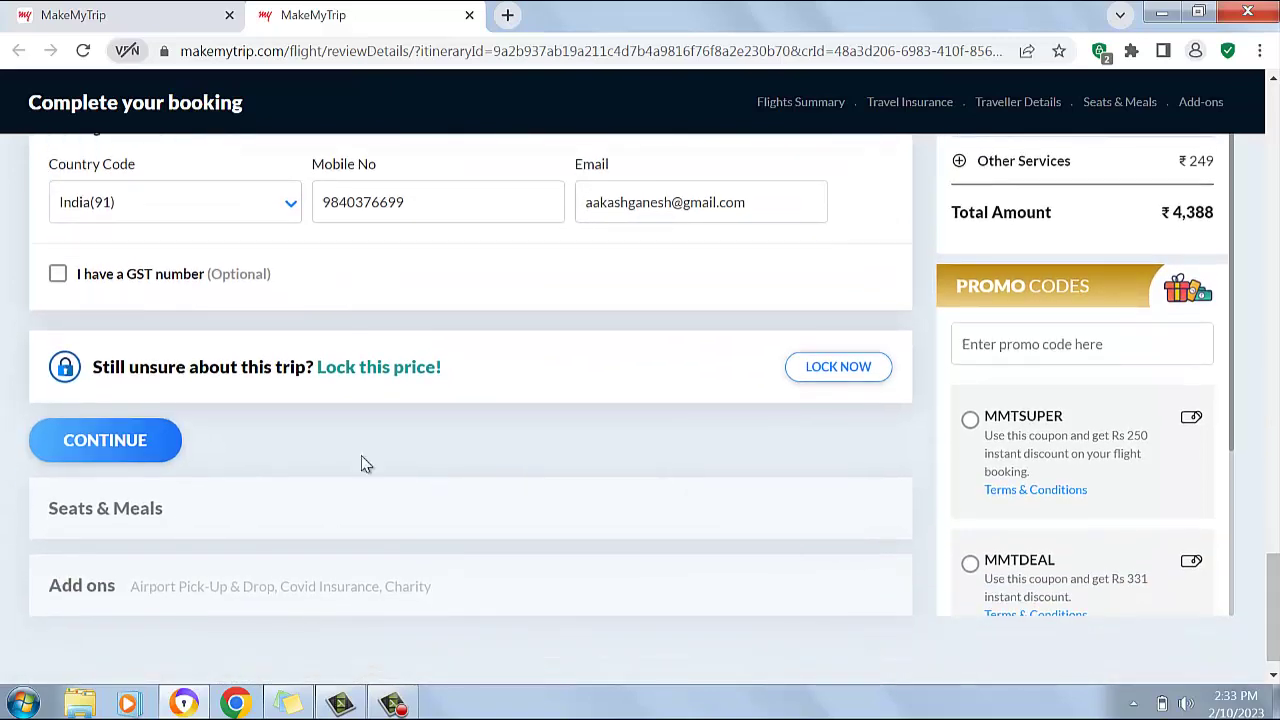
{"action": "left_click", "coordinate": [130, 448]}
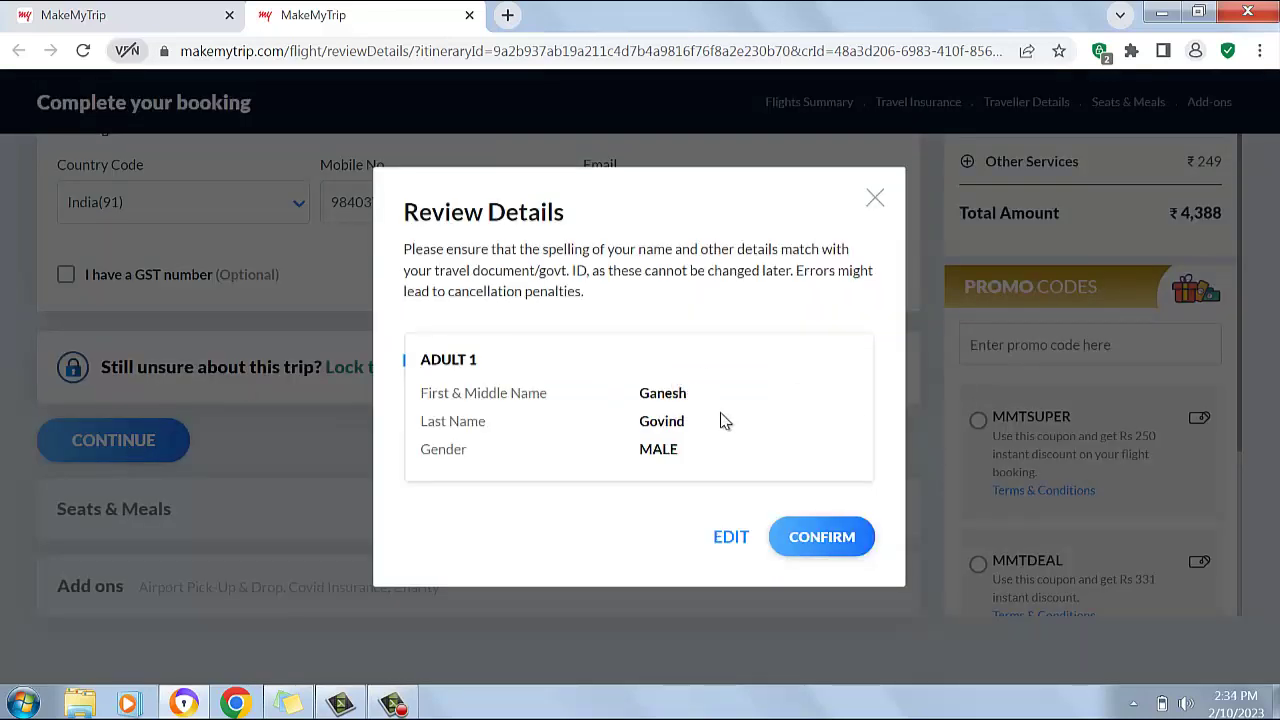
{"action": "left_click", "coordinate": [816, 546]}
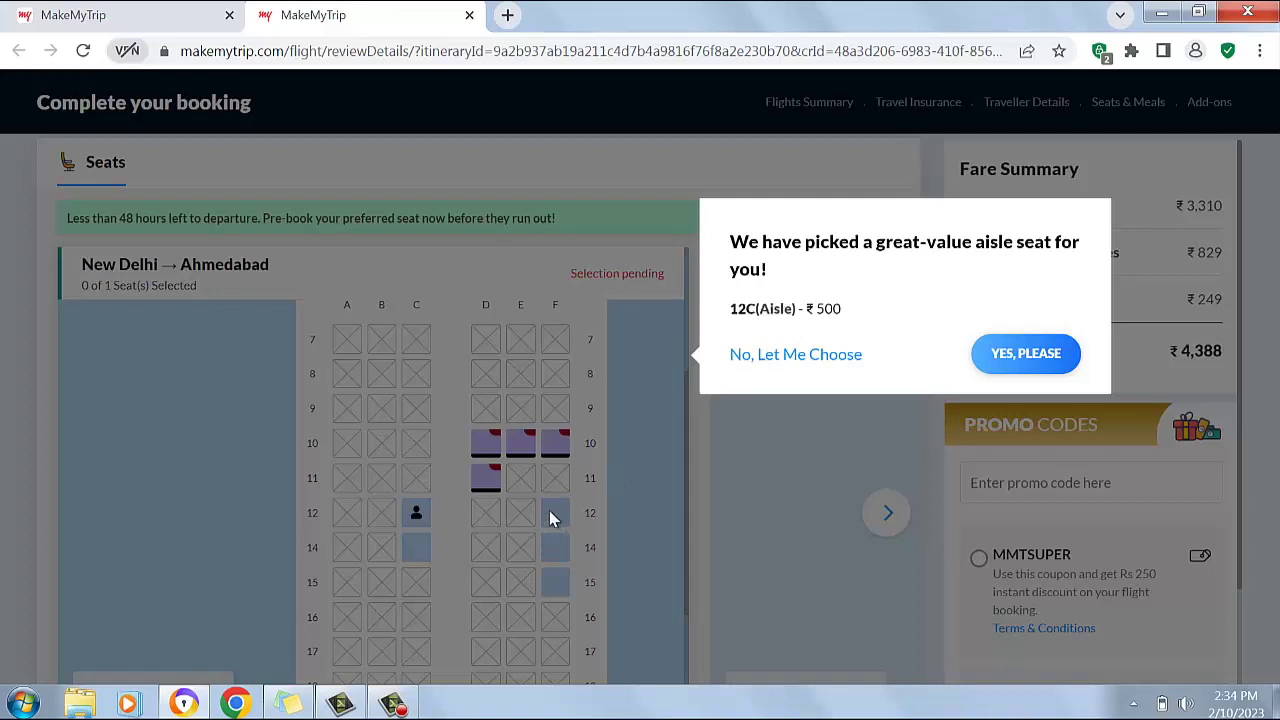
- Accept the suggested aisle seat 12C for the New Delhi to Ahmedabad leg, check the seat map legend, and continue to the next leg
{"action": "left_click", "coordinate": [1026, 354]}
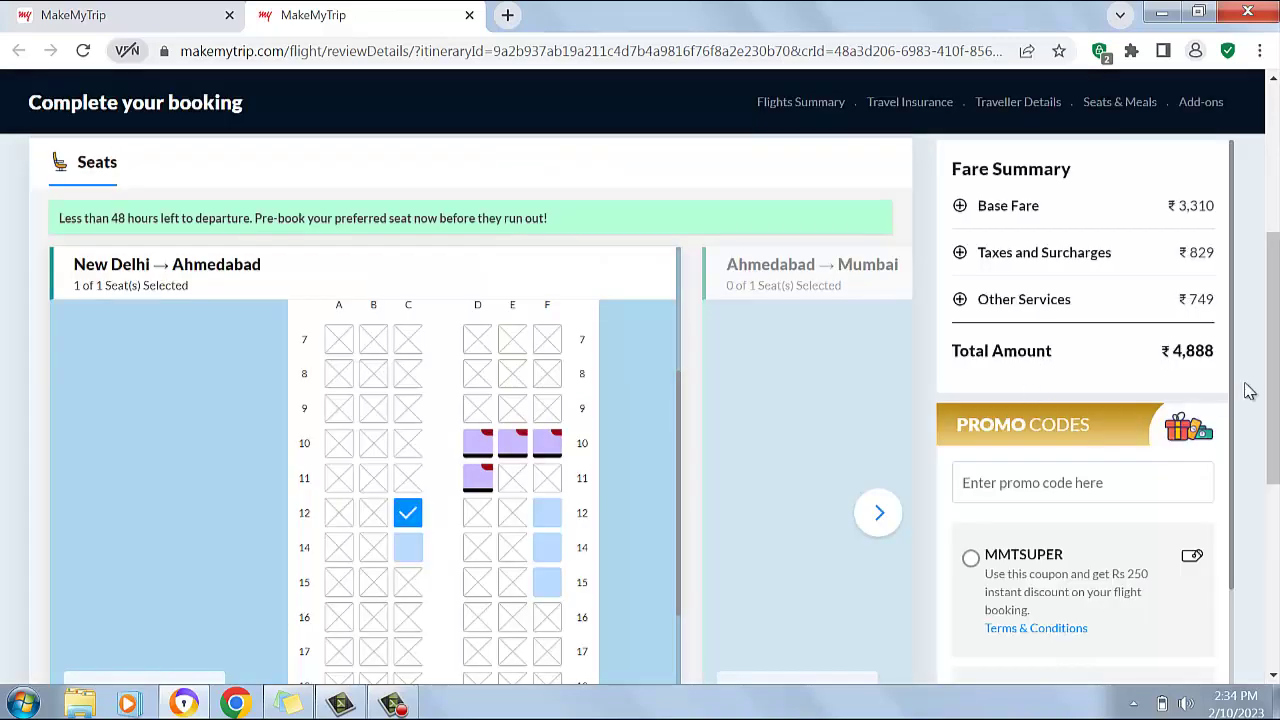
{"action": "left_click_drag", "start_coordinate": [1272, 329], "coordinate": [1272, 392]}
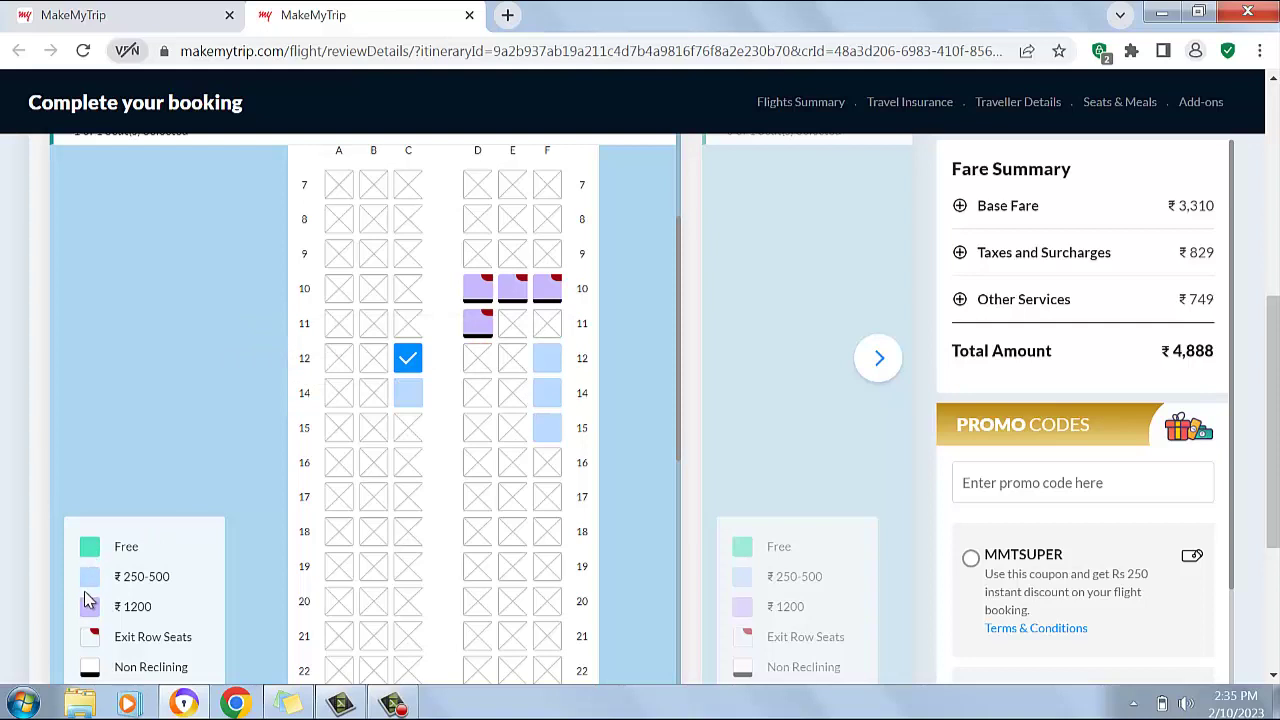
{"action": "left_click_drag", "start_coordinate": [1270, 416], "coordinate": [1270, 449]}
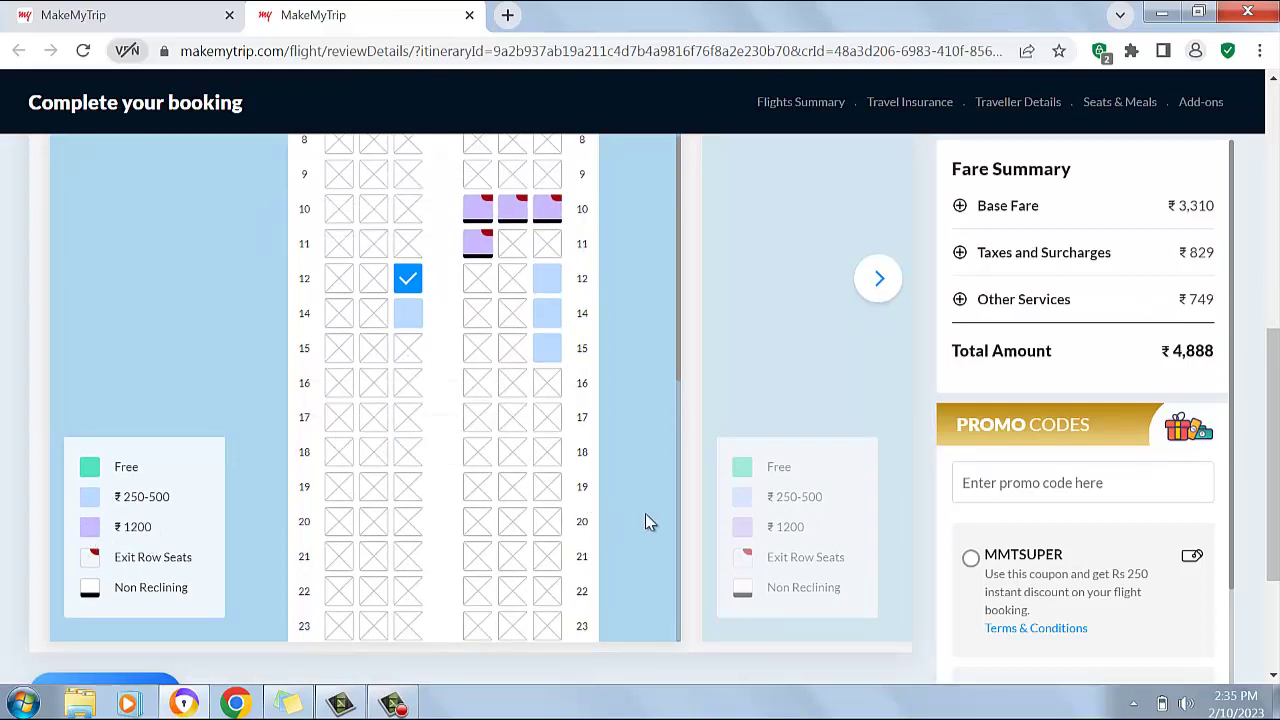
{"action": "left_click_drag", "start_coordinate": [1266, 388], "coordinate": [1275, 468]}
{"action": "scroll", "coordinate": [505, 368], "scroll_direction": "up", "scroll_amount": 3}
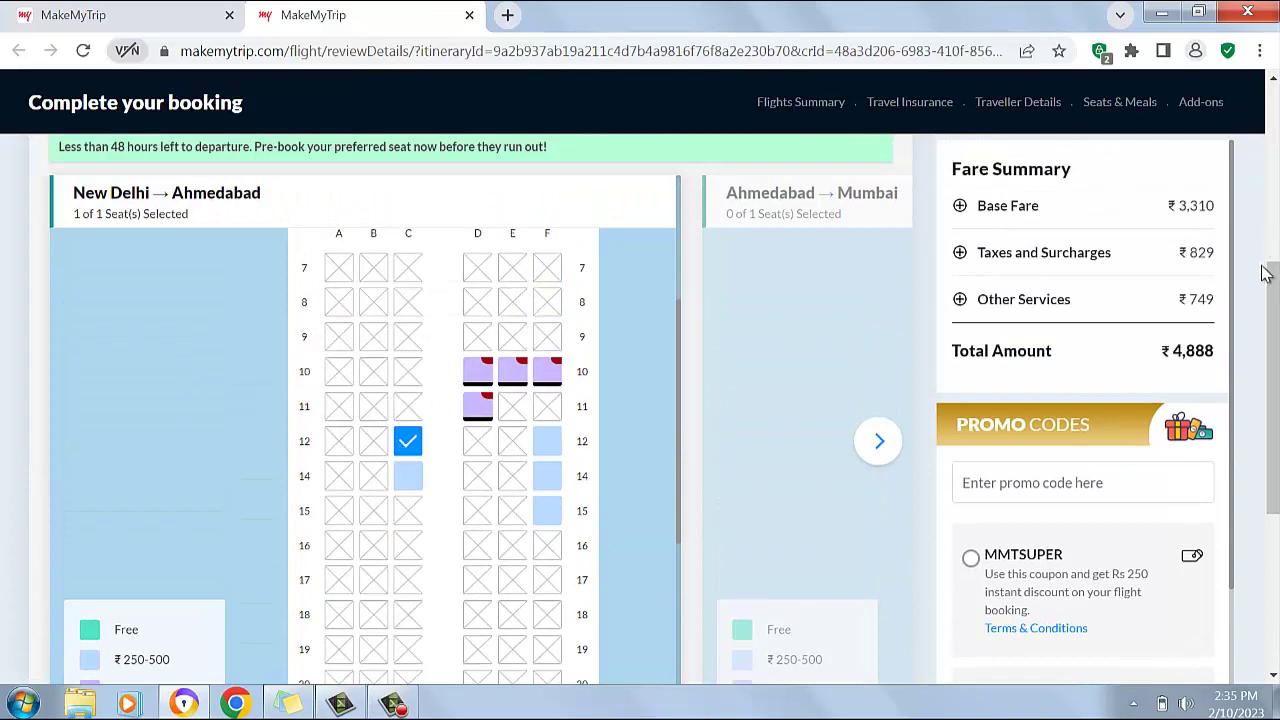
{"action": "scroll", "coordinate": [1273, 293], "scroll_direction": "down", "scroll_amount": 3}
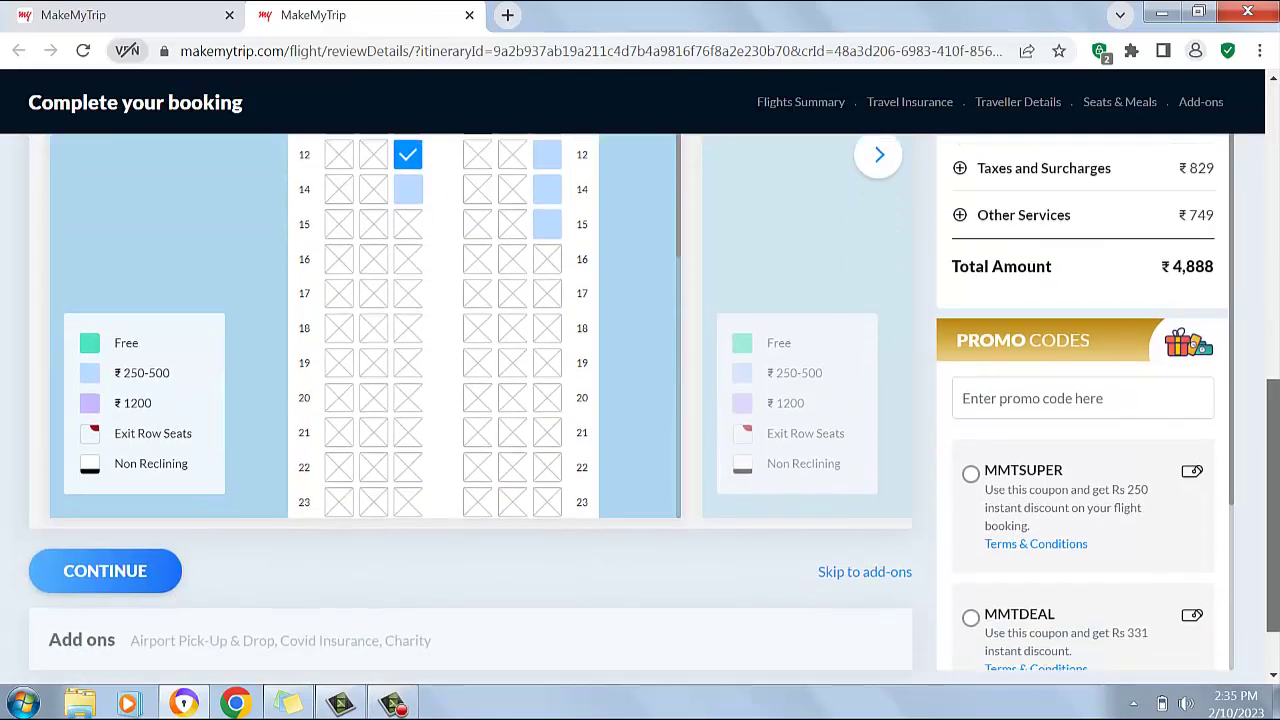
{"action": "left_click", "coordinate": [107, 576]}
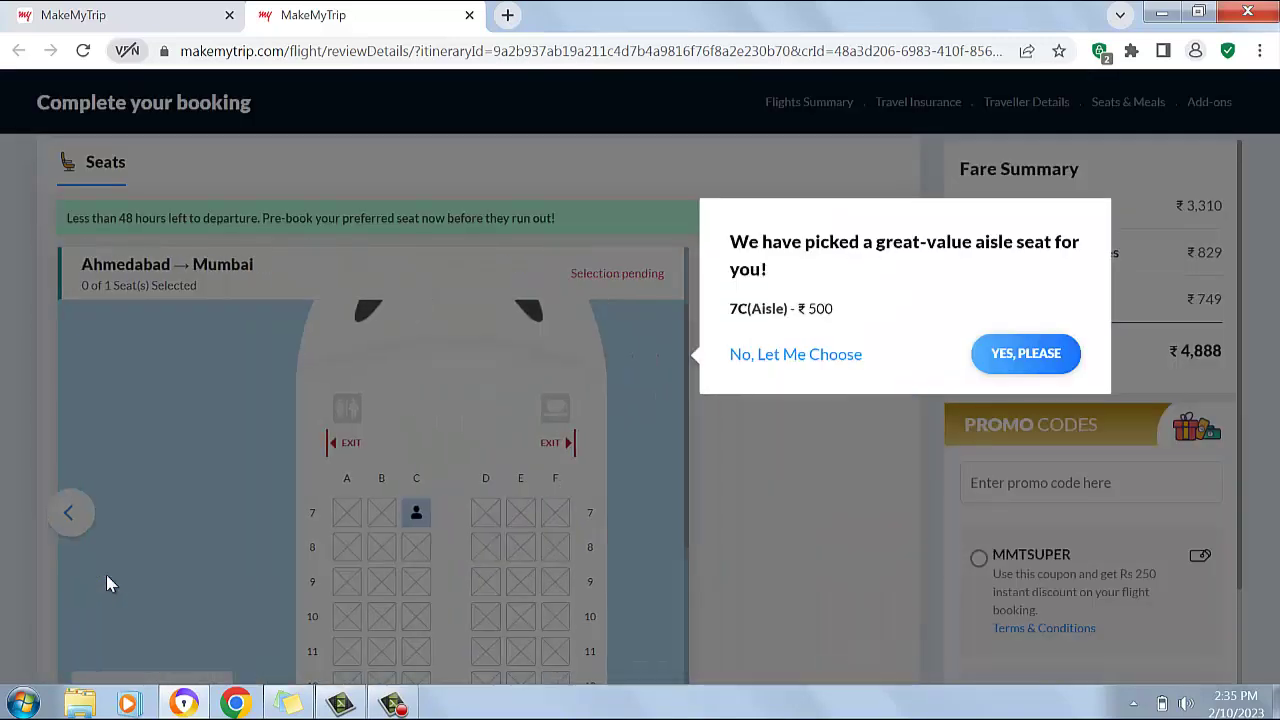
- Accept the suggested aisle seat 7C for the Ahmedabad to Mumbai leg and continue to the add-ons
{"action": "left_click", "coordinate": [1024, 356]}
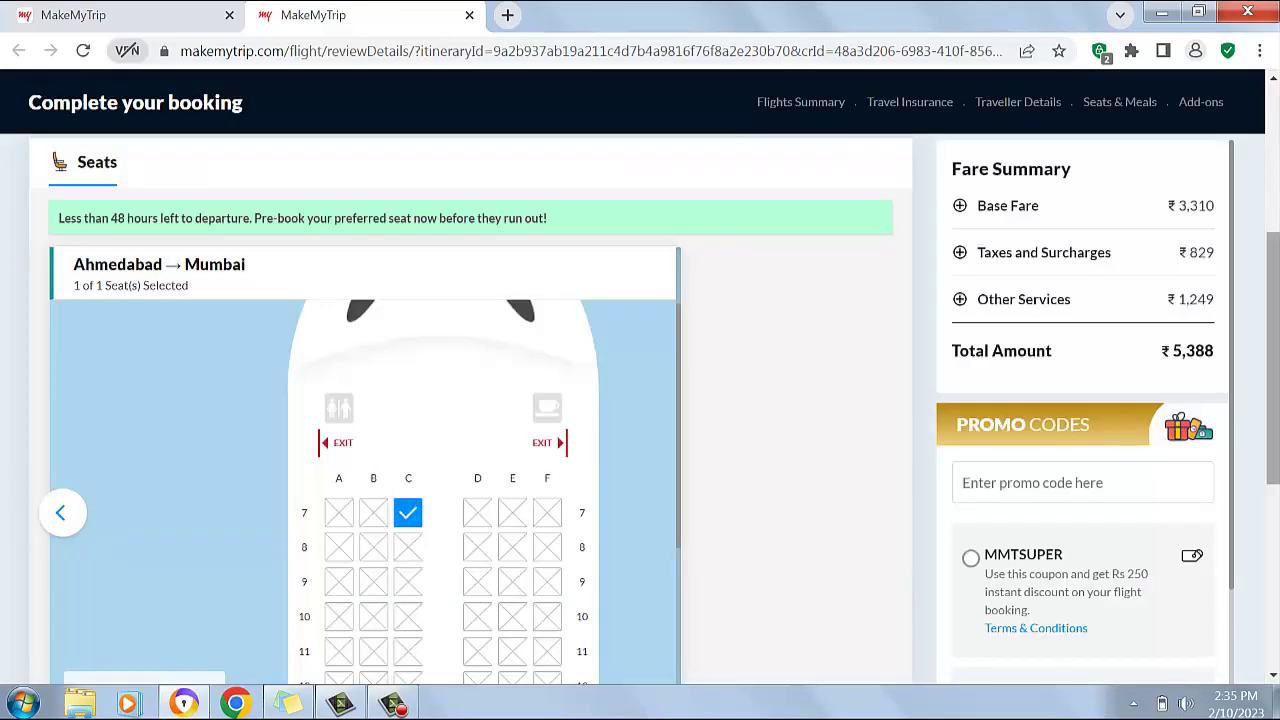
{"action": "left_click_drag", "start_coordinate": [1275, 298], "coordinate": [1275, 458]}
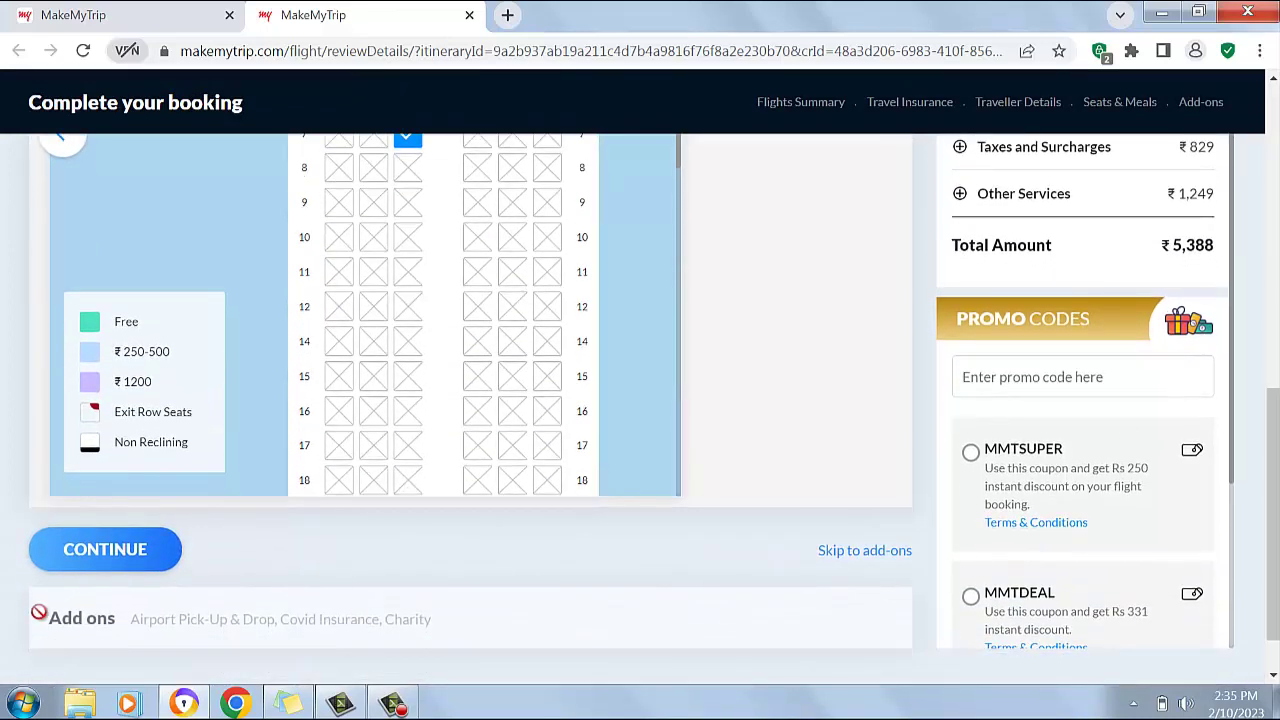
{"action": "left_click", "coordinate": [99, 562]}
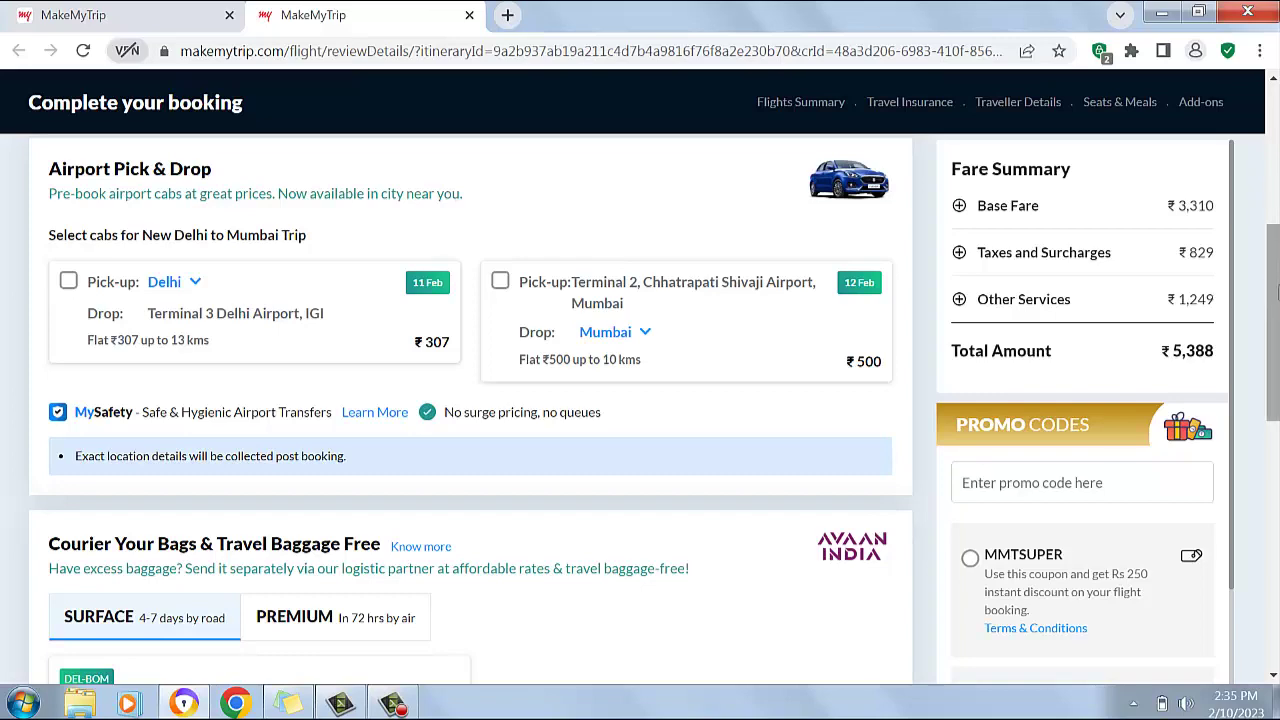
- Reopen the Seats & Meals section to recheck the seat selection, and return to the add-ons
{"action": "left_click_drag", "start_coordinate": [1277, 290], "coordinate": [1276, 191]}
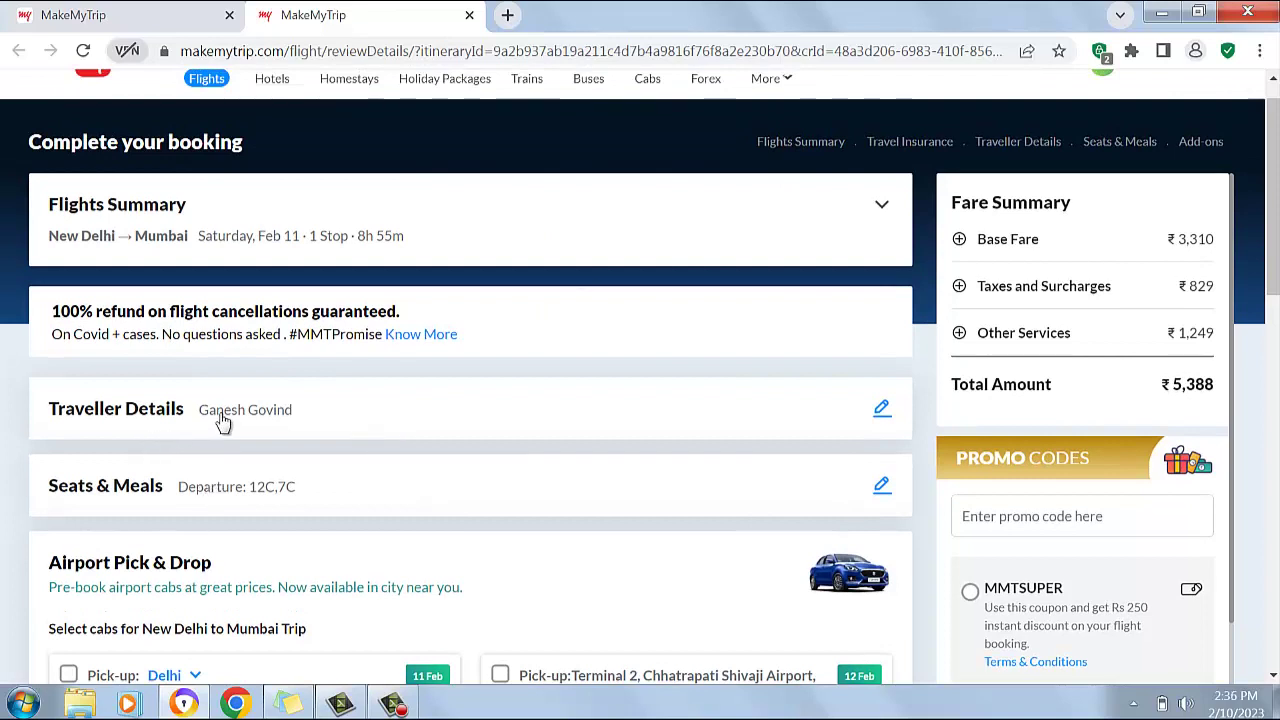
{"action": "left_click", "coordinate": [225, 497]}
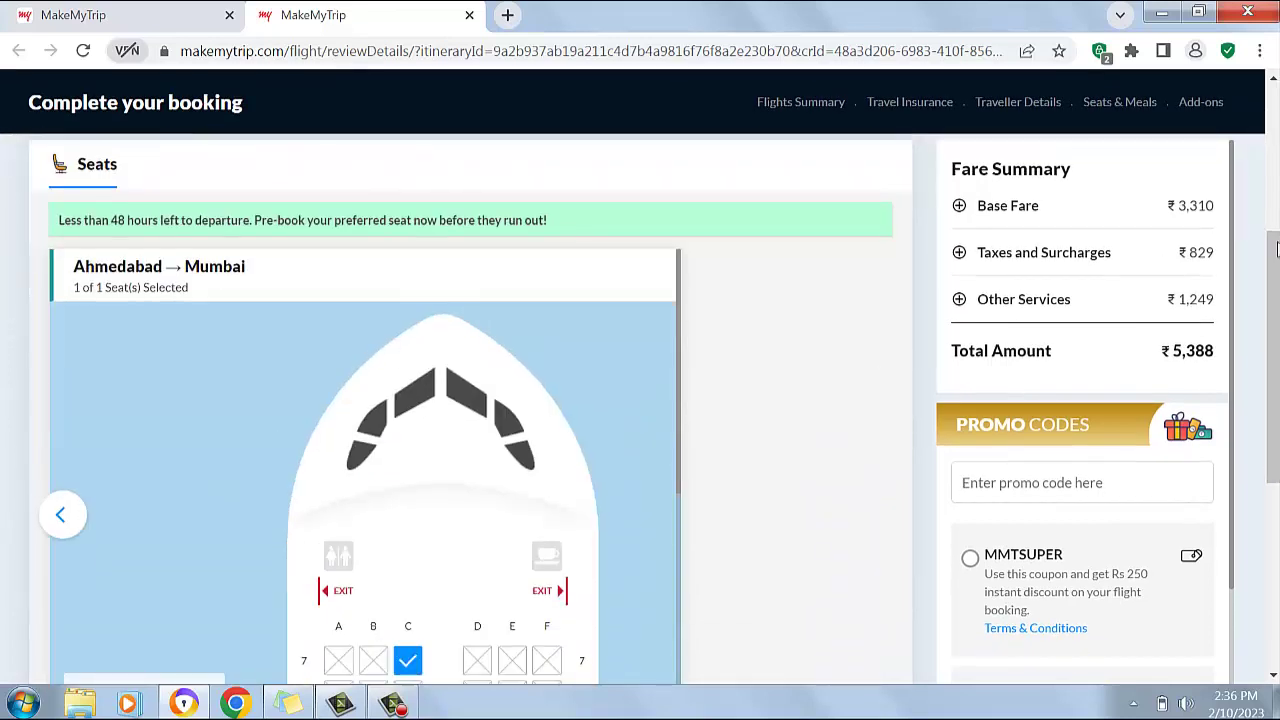
{"action": "scroll", "coordinate": [1276, 210], "scroll_direction": "up", "scroll_amount": 1}
{"action": "scroll", "coordinate": [1276, 210], "scroll_direction": "up", "scroll_amount": 3}
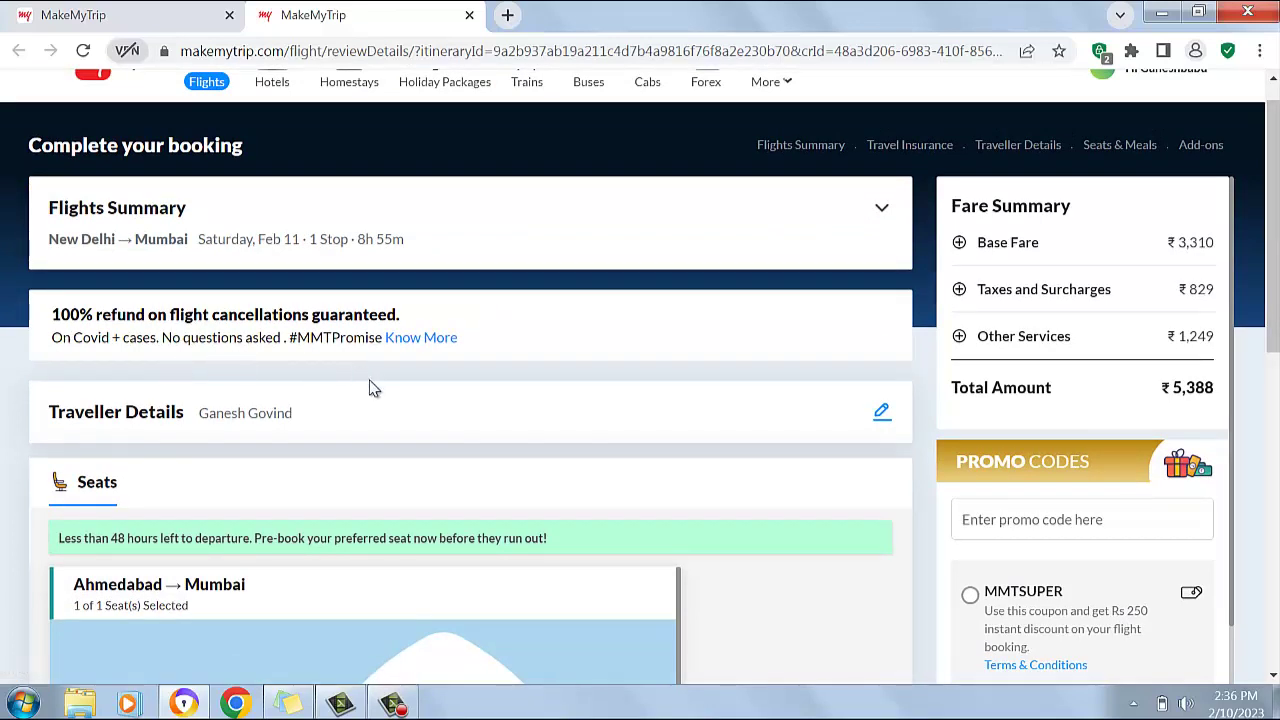
{"action": "scroll", "coordinate": [1273, 224], "scroll_direction": "up", "scroll_amount": 1}
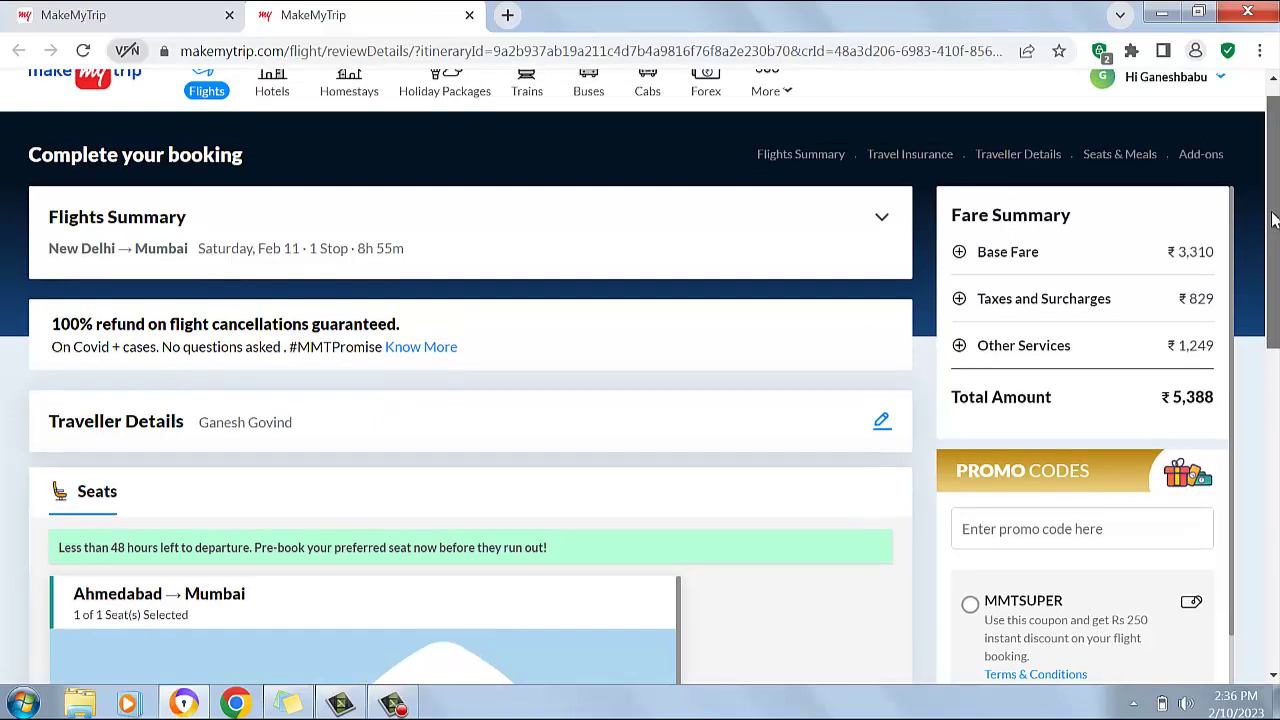
{"action": "left_click_drag", "start_coordinate": [1273, 200], "coordinate": [1277, 516]}
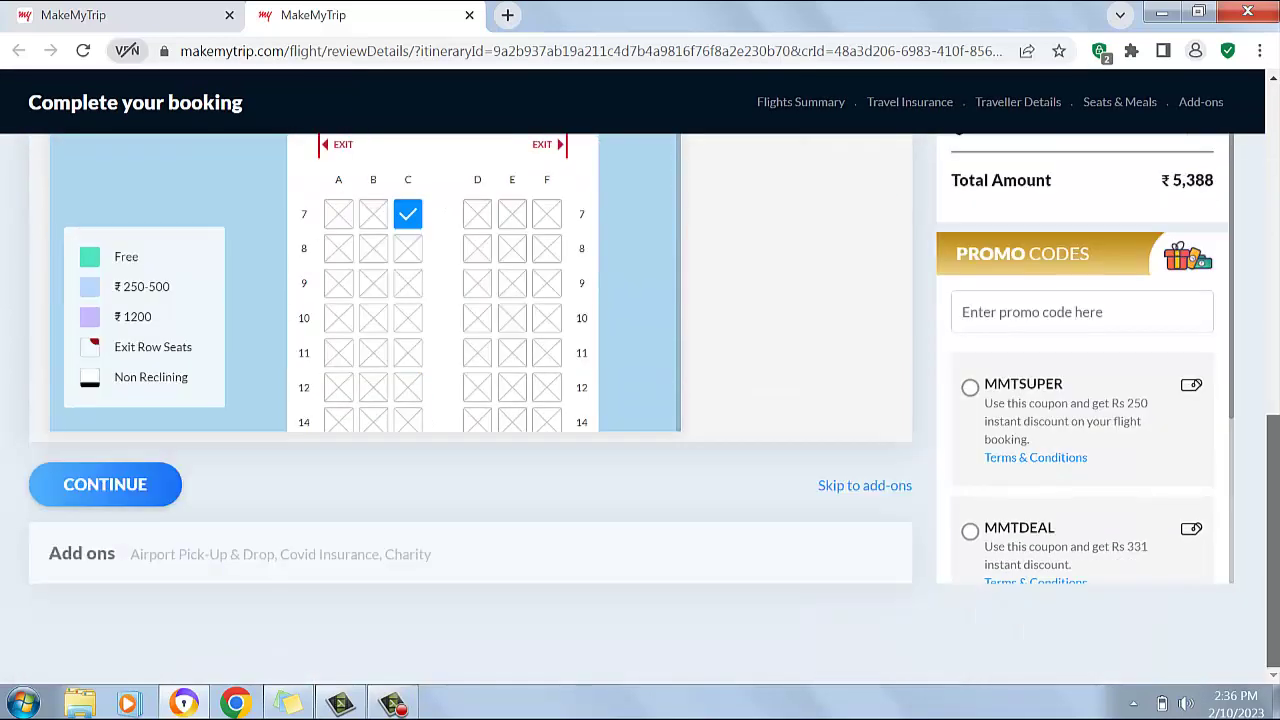
{"action": "left_click", "coordinate": [105, 486]}
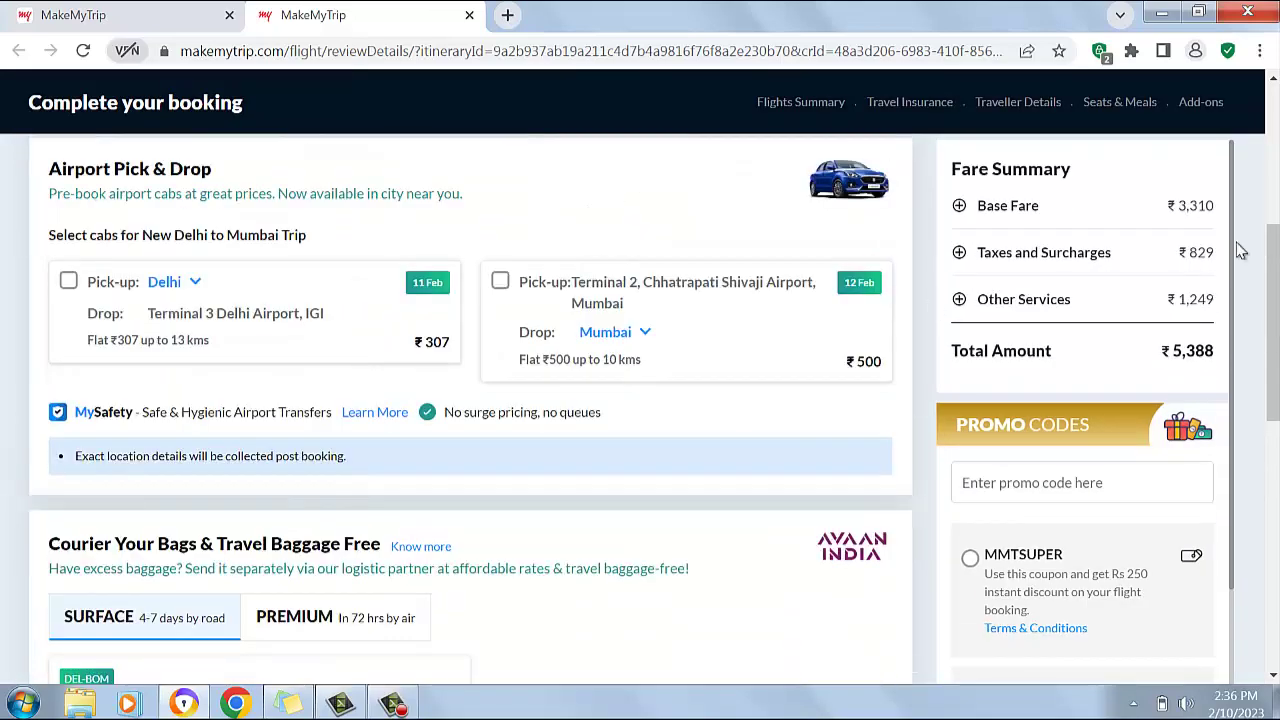
- Examine the optional add-ons, including airport cabs, baggage courier, medical and travel cover, and the responsible tourism donation
{"action": "left_click_drag", "start_coordinate": [1273, 240], "coordinate": [1273, 105]}
{"action": "scroll", "coordinate": [412, 100], "scroll_direction": "down", "scroll_amount": 3}
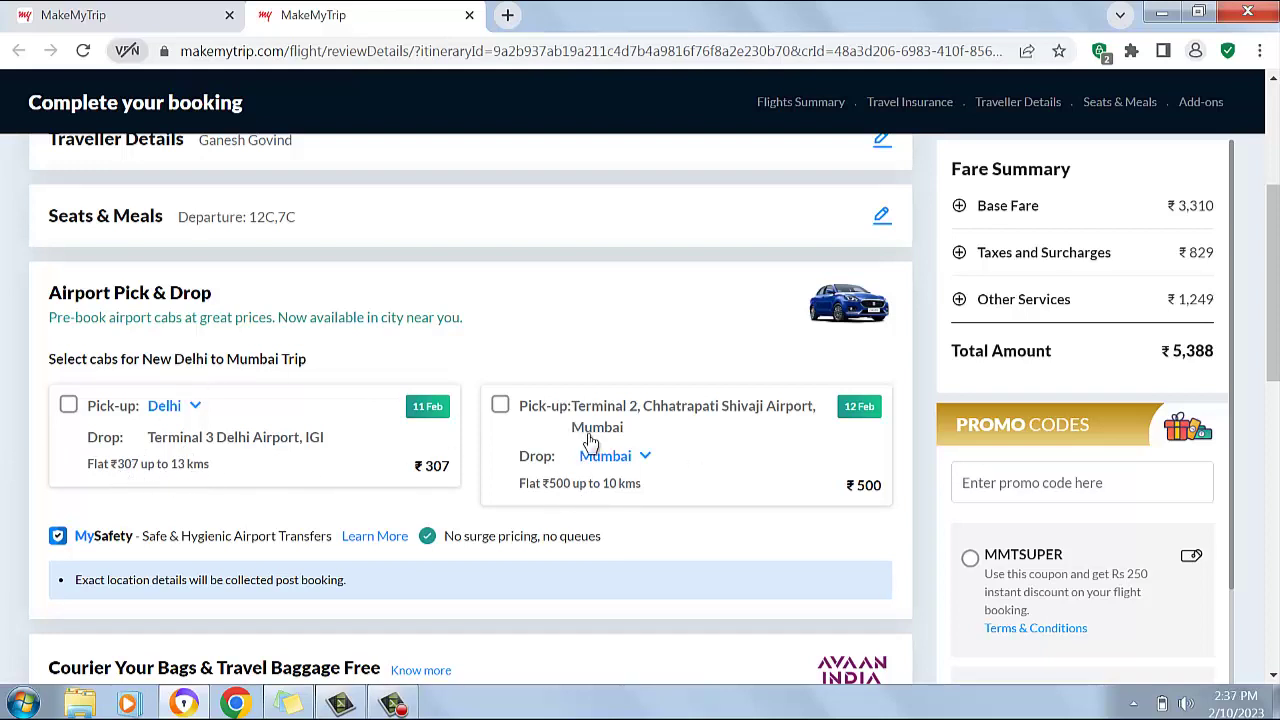
{"action": "left_click_drag", "start_coordinate": [1275, 318], "coordinate": [1275, 375]}
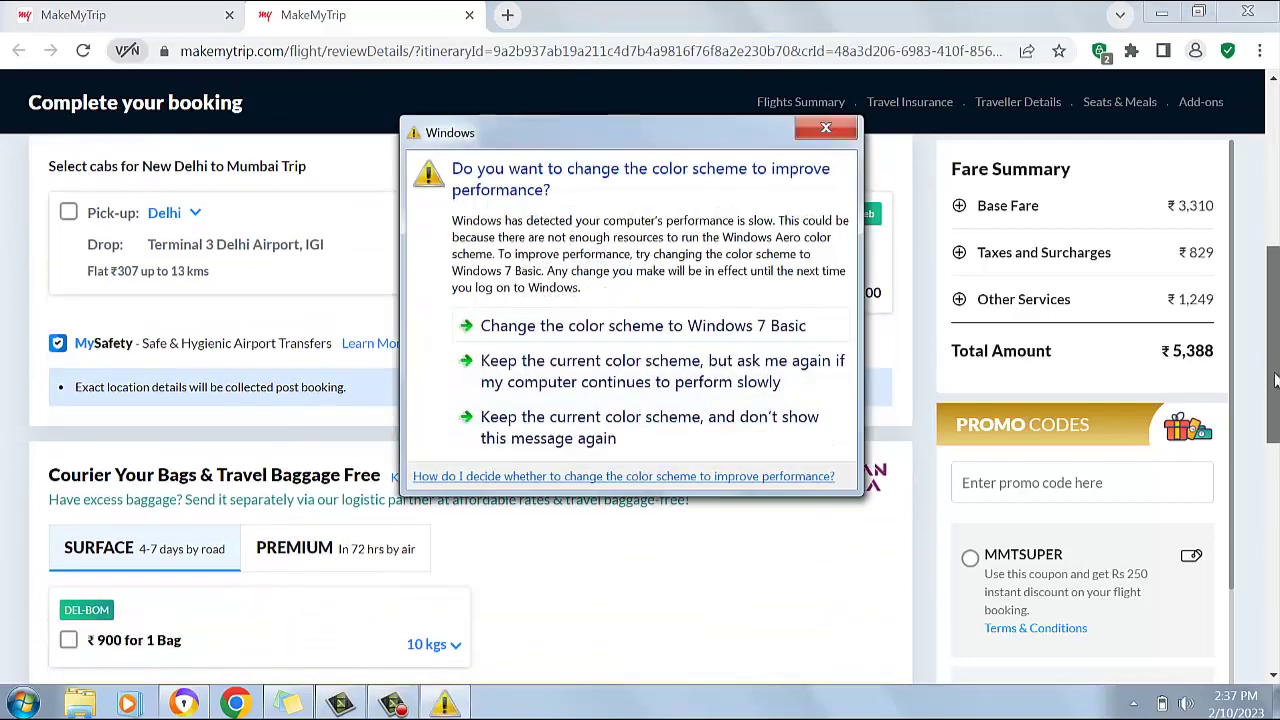
{"action": "left_click", "coordinate": [828, 129]}
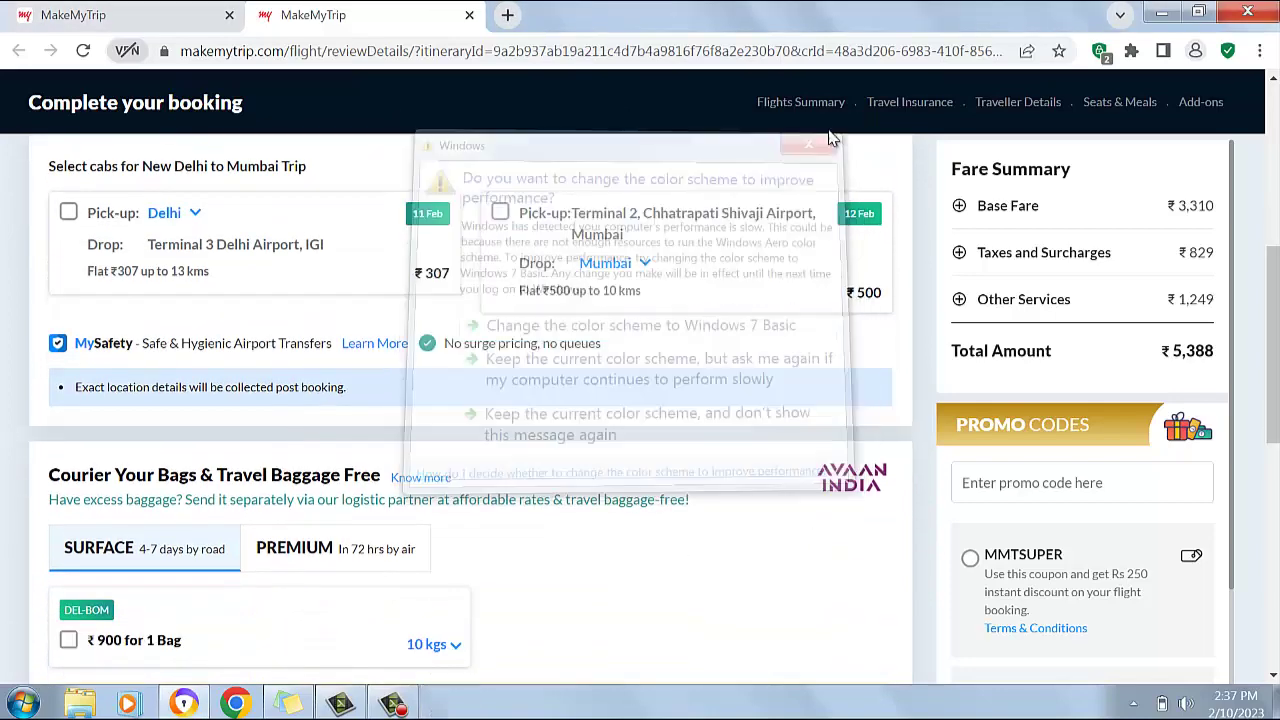
{"action": "left_click_drag", "start_coordinate": [1275, 298], "coordinate": [1275, 374]}
{"action": "scroll", "coordinate": [654, 412], "scroll_direction": "down", "scroll_amount": 1}
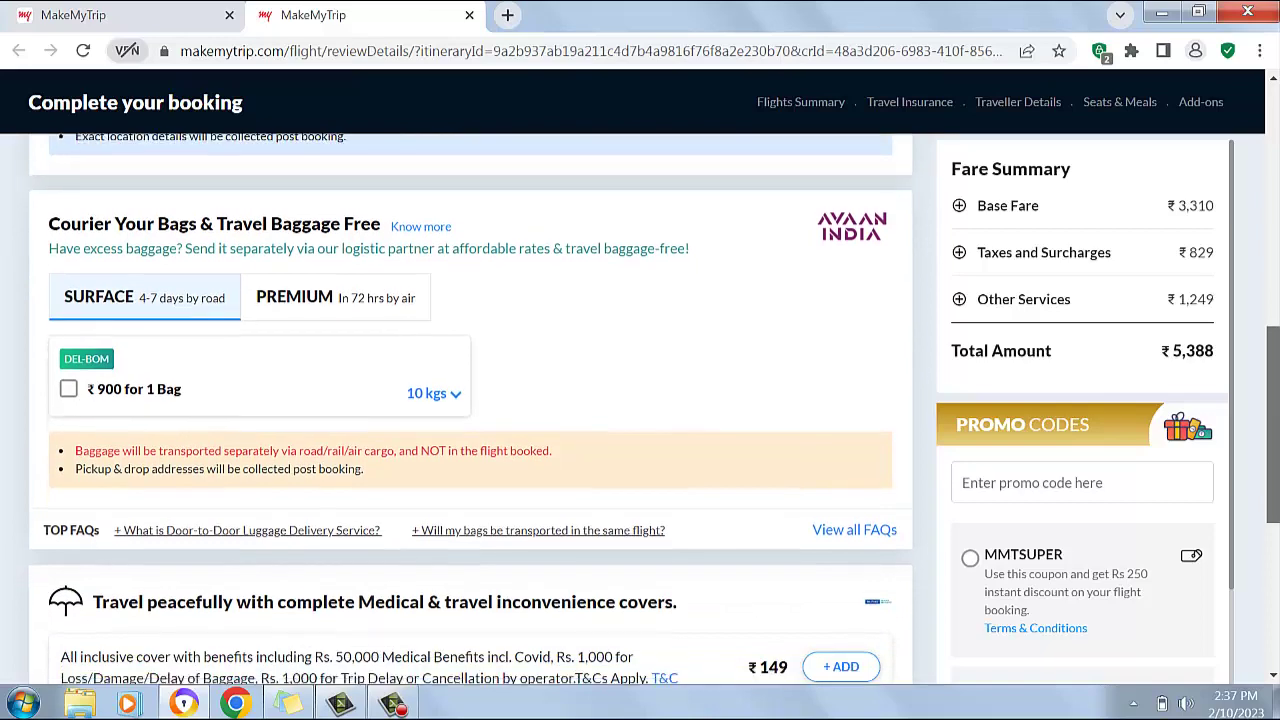
{"action": "scroll", "coordinate": [654, 412], "scroll_direction": "down", "scroll_amount": 4}
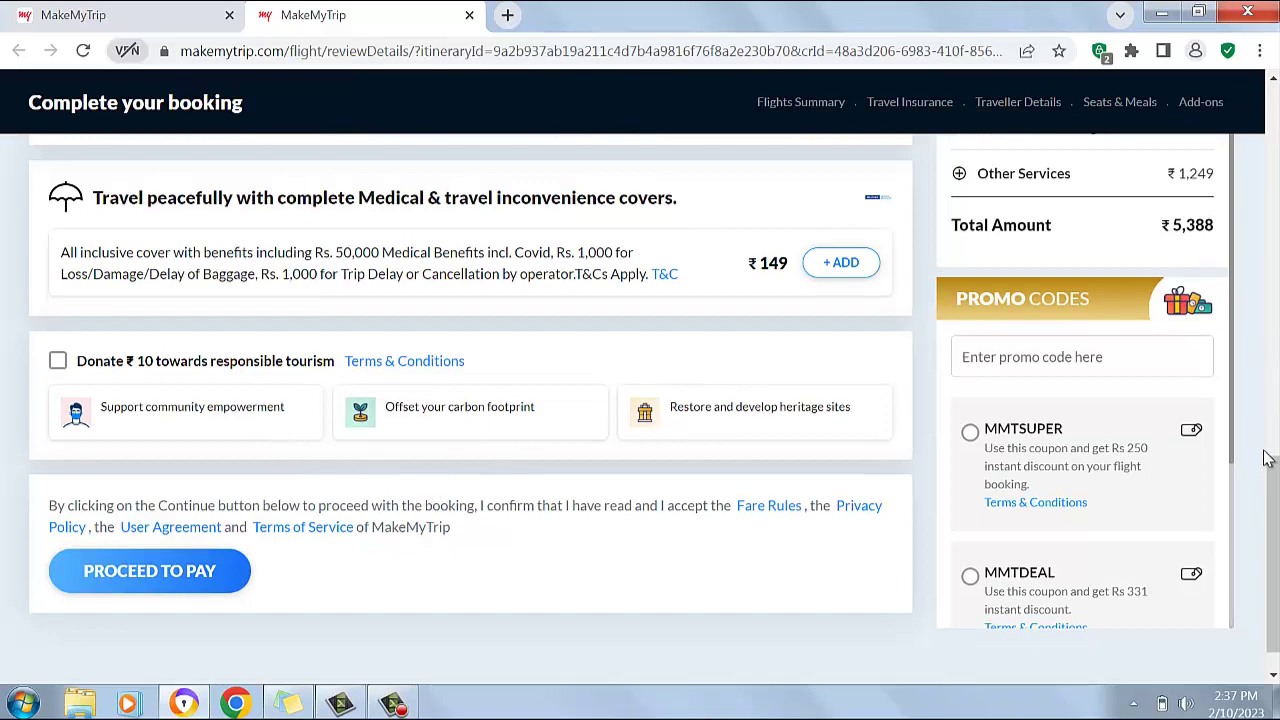
{"action": "scroll", "coordinate": [536, 270], "scroll_direction": "up", "scroll_amount": 2}
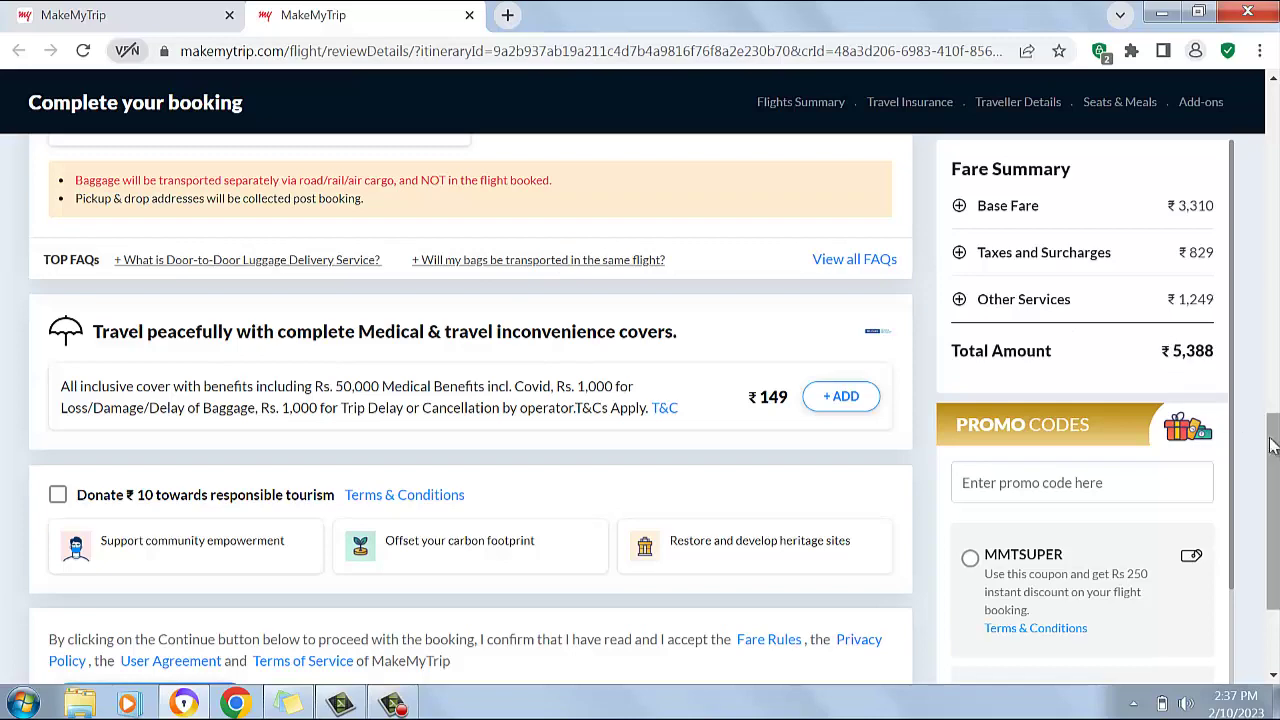
- Recheck the optional add-ons, leave them unselected, and proceed to payment for the booking
{"action": "scroll", "coordinate": [1272, 445], "scroll_direction": "up", "scroll_amount": 3}
{"action": "scroll", "coordinate": [1272, 445], "scroll_direction": "up", "scroll_amount": 4}
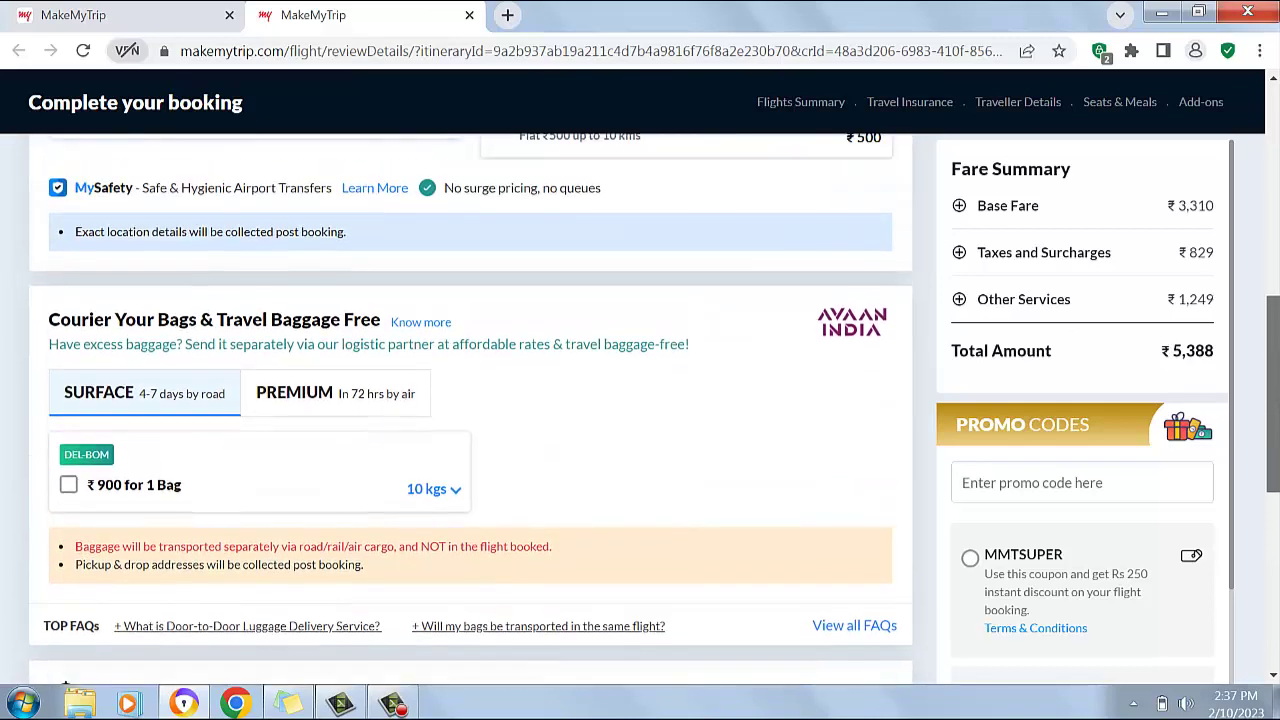
{"action": "left_click_drag", "start_coordinate": [1274, 345], "coordinate": [1276, 597]}
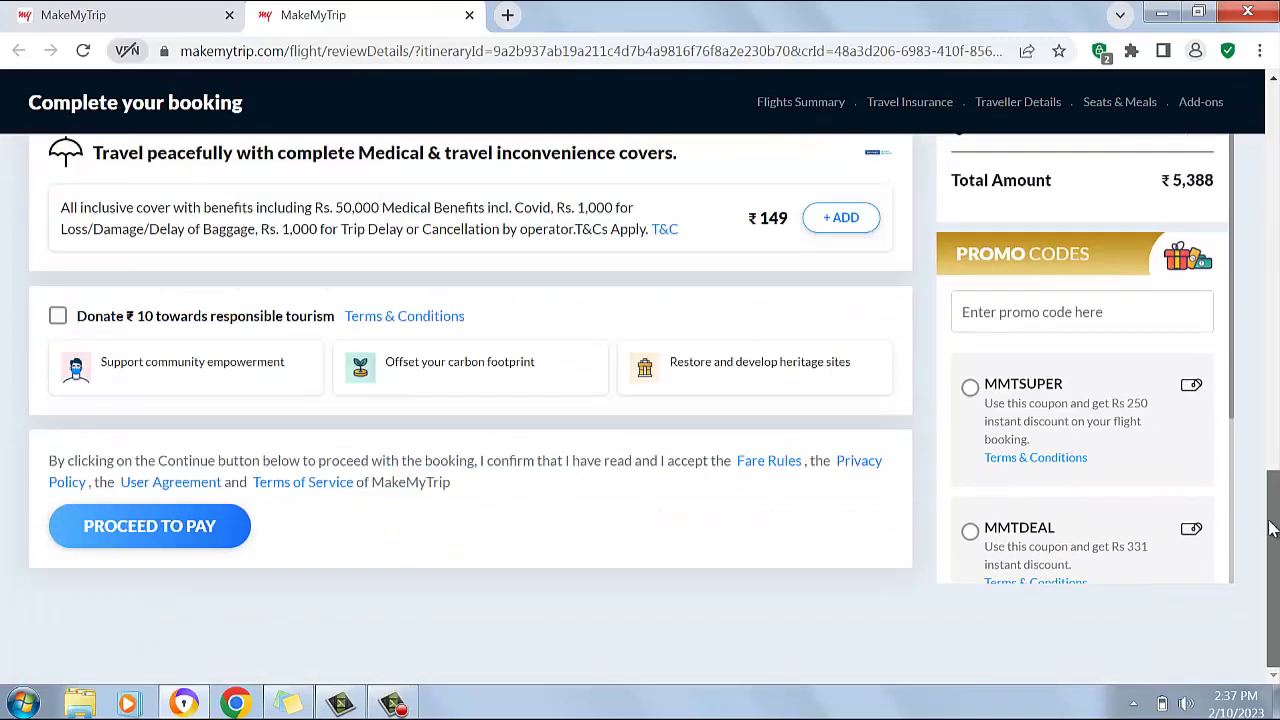
{"action": "left_click", "coordinate": [138, 540]}
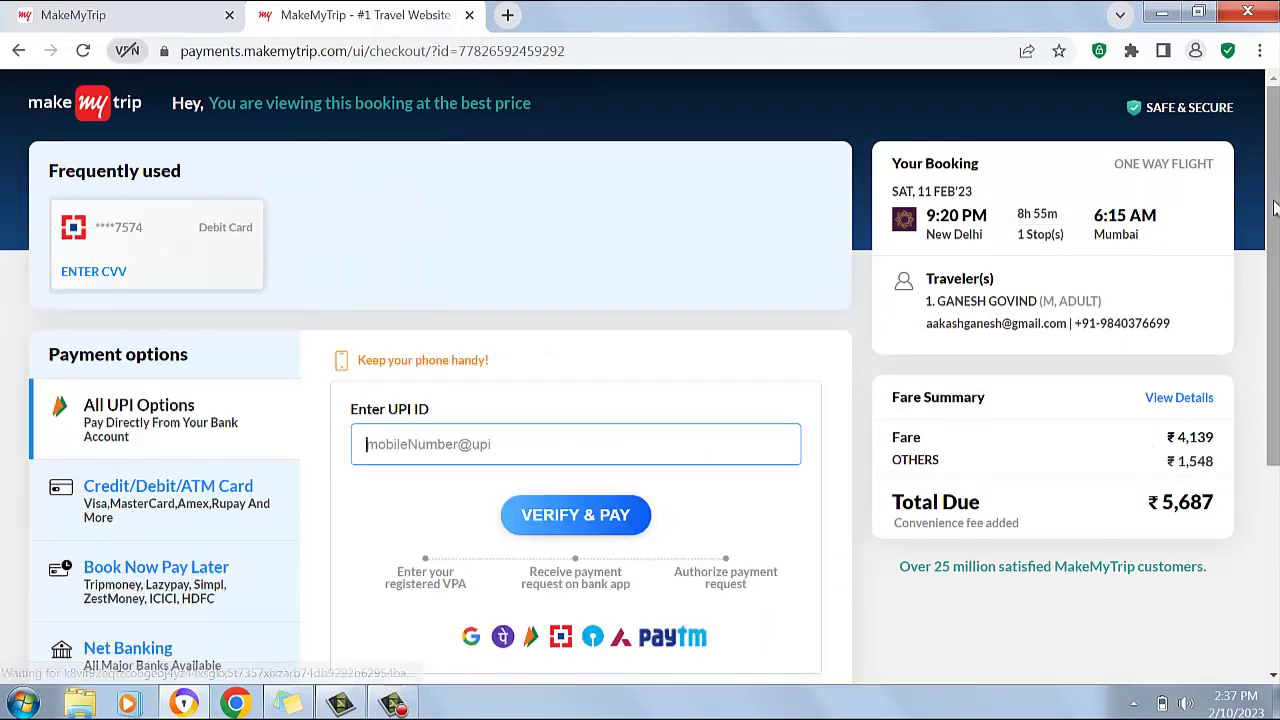
- Choose Credit/Debit/ATM Card as the payment option, review the card form, and dismiss the Windows color scheme prompt
{"action": "left_click_drag", "start_coordinate": [1275, 215], "coordinate": [1276, 282]}
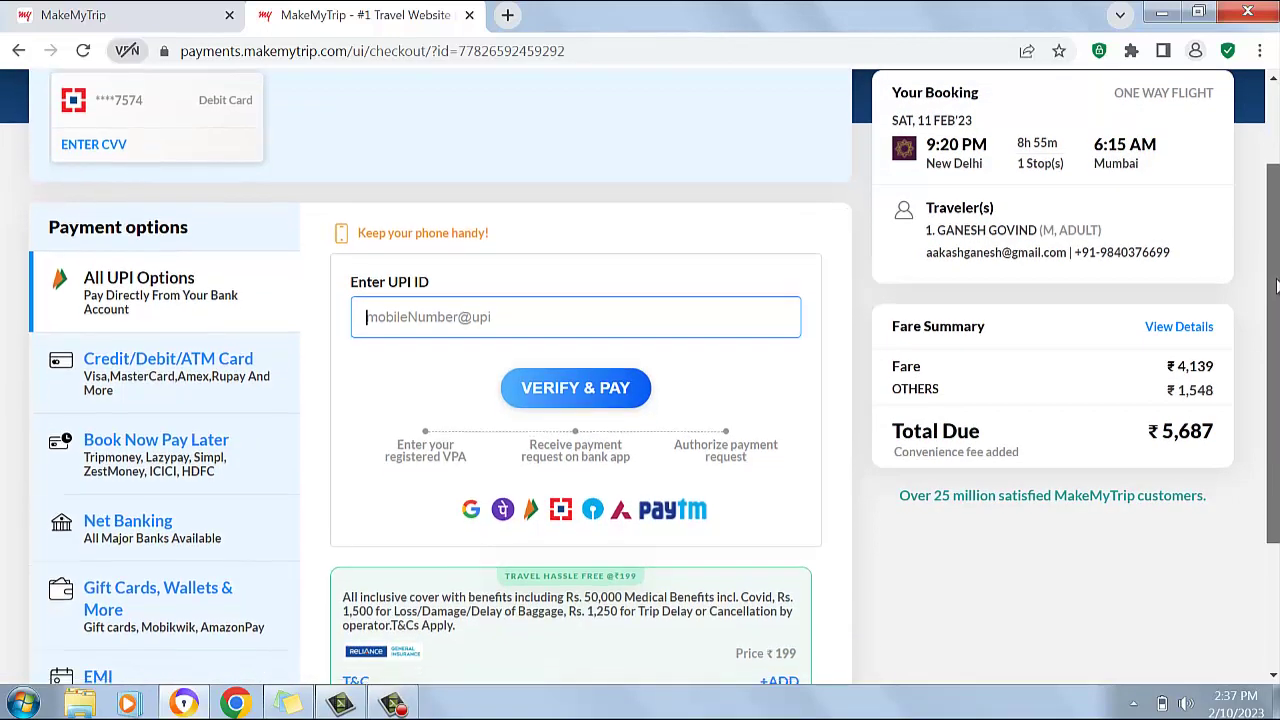
{"action": "left_click", "coordinate": [176, 375]}
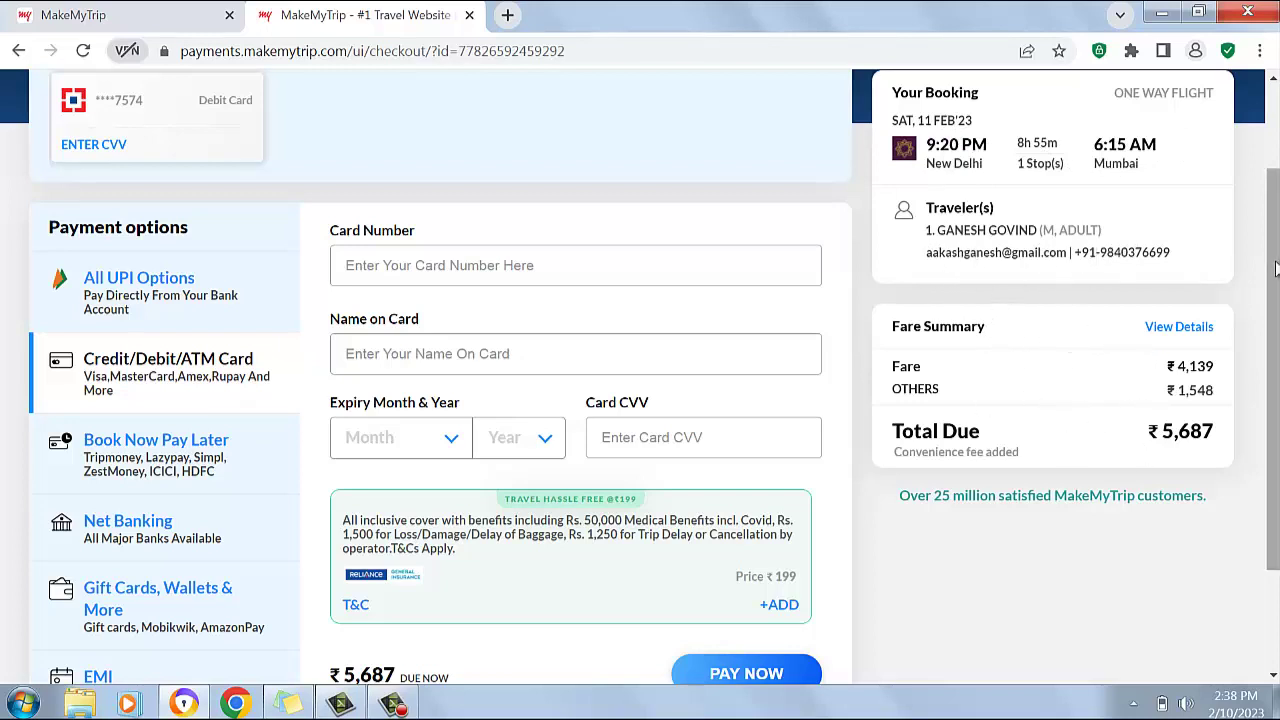
{"action": "left_click_drag", "start_coordinate": [1275, 268], "coordinate": [1275, 366]}
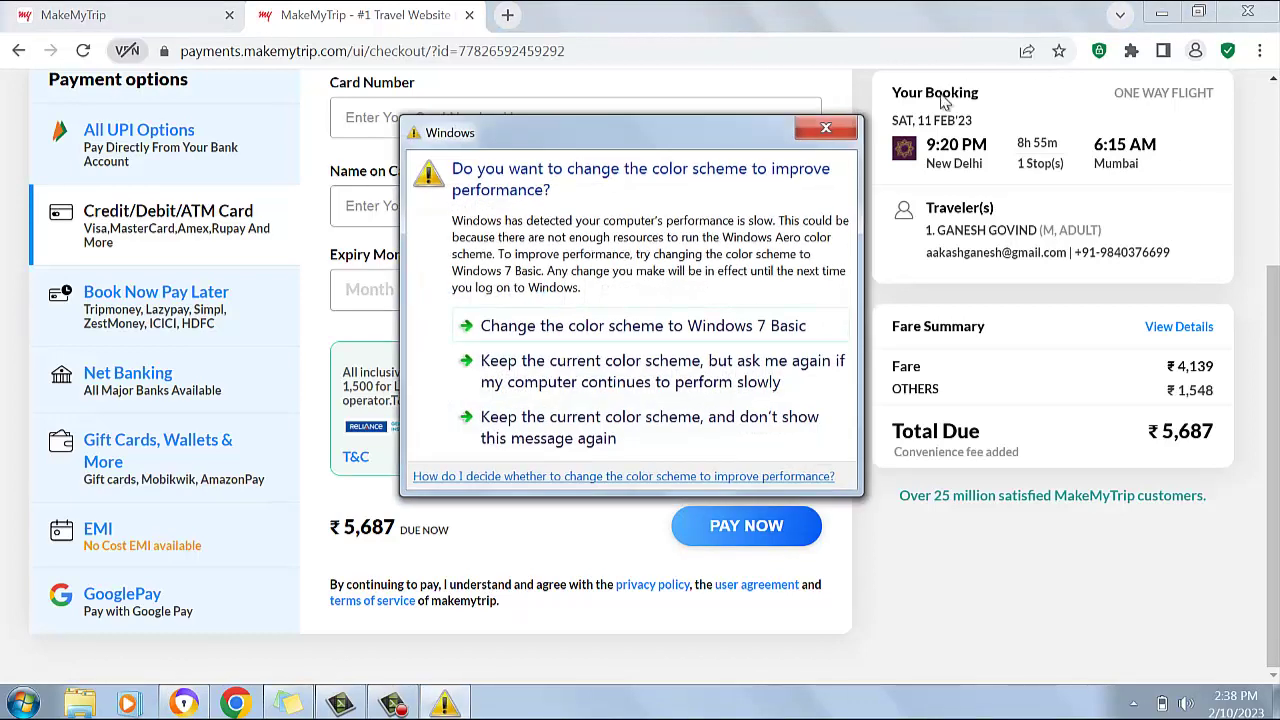
{"action": "left_click", "coordinate": [826, 129]}
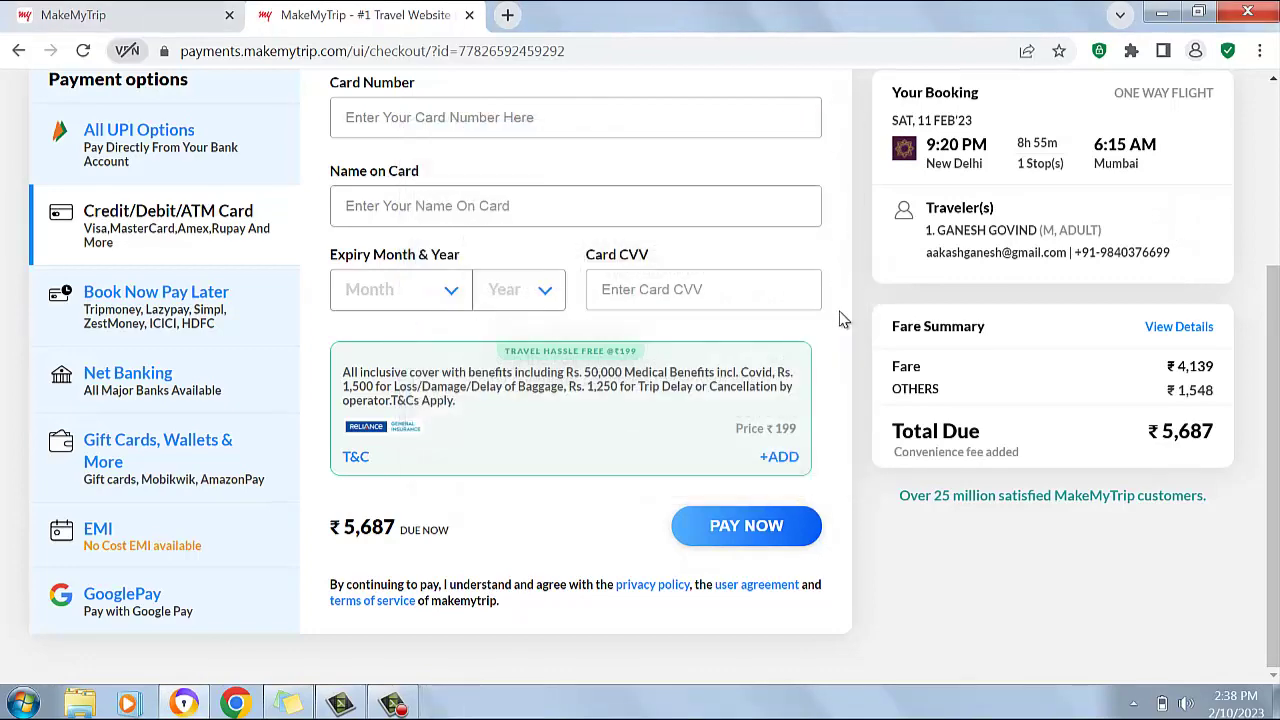